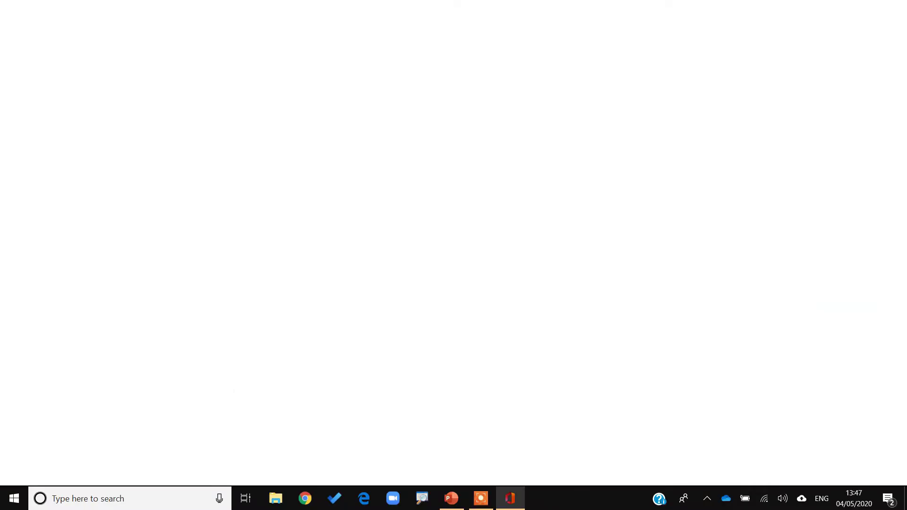
# Open the Crazy fake form in Forms and view its collected responses in Excel.
pyautogui.click(397, 11)
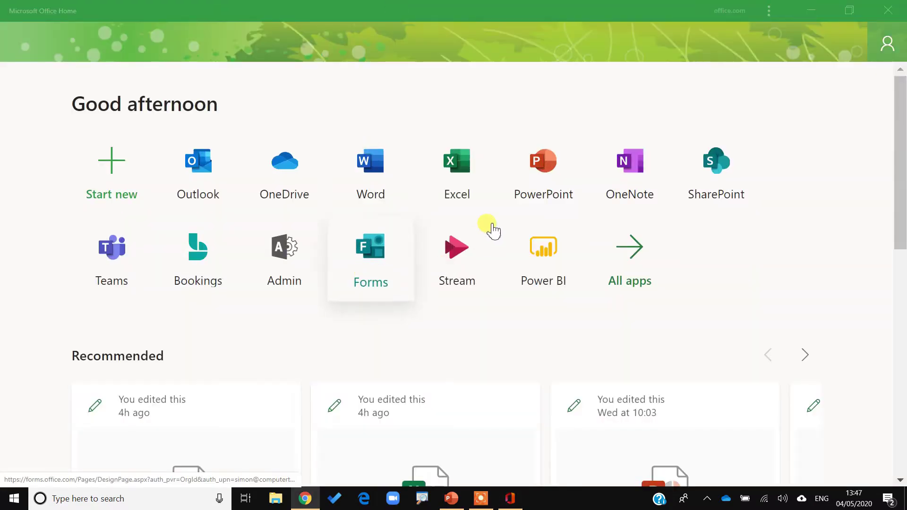
pyautogui.click(371, 255)
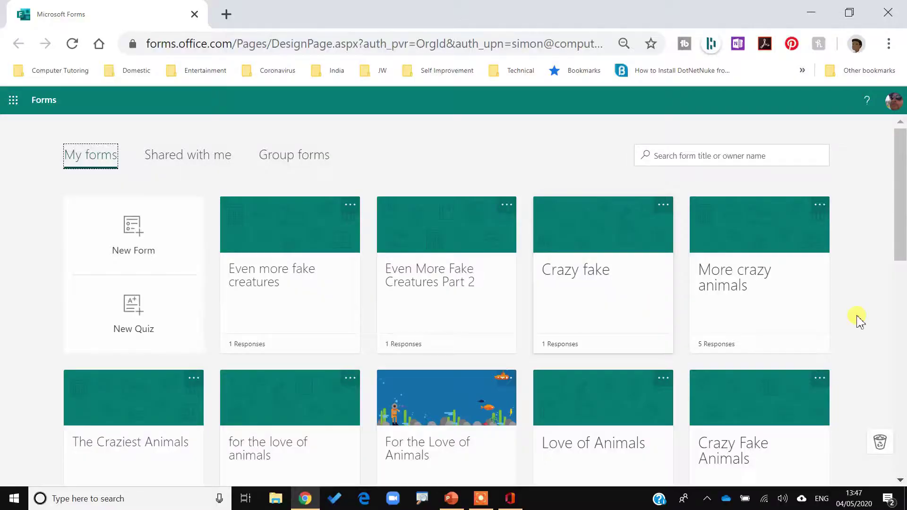
pyautogui.click(611, 249)
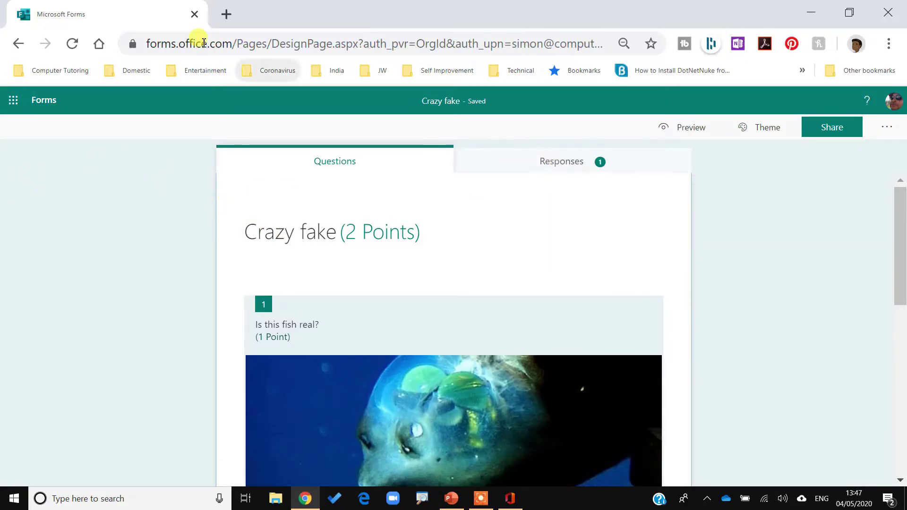
pyautogui.click(557, 165)
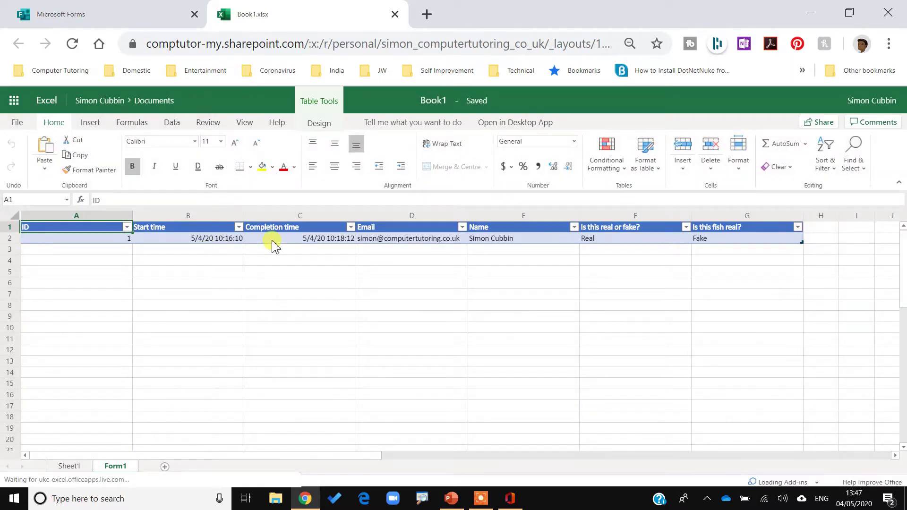
pyautogui.click(394, 15)
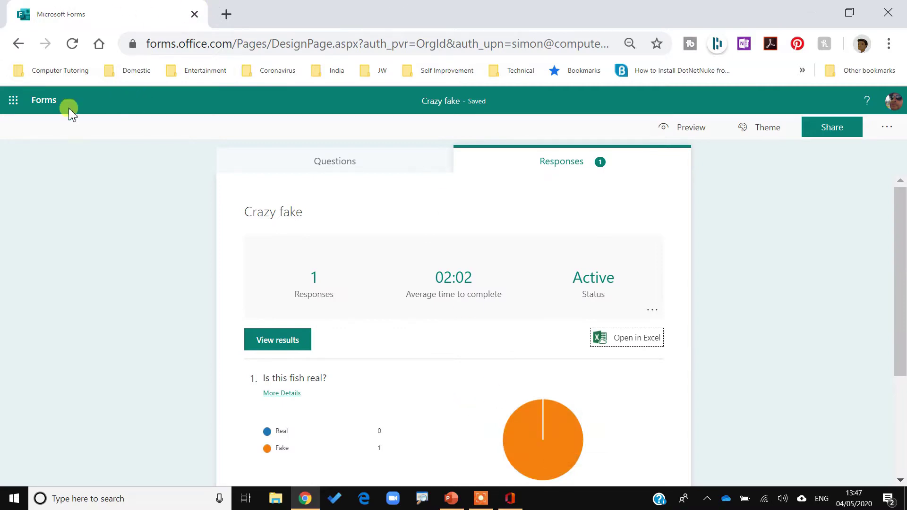
# Return to the forms list, show the responses of the For the Love of Animals quiz and open them in Excel.
pyautogui.click(49, 106)
pyautogui.scroll(-2, 477, 326)
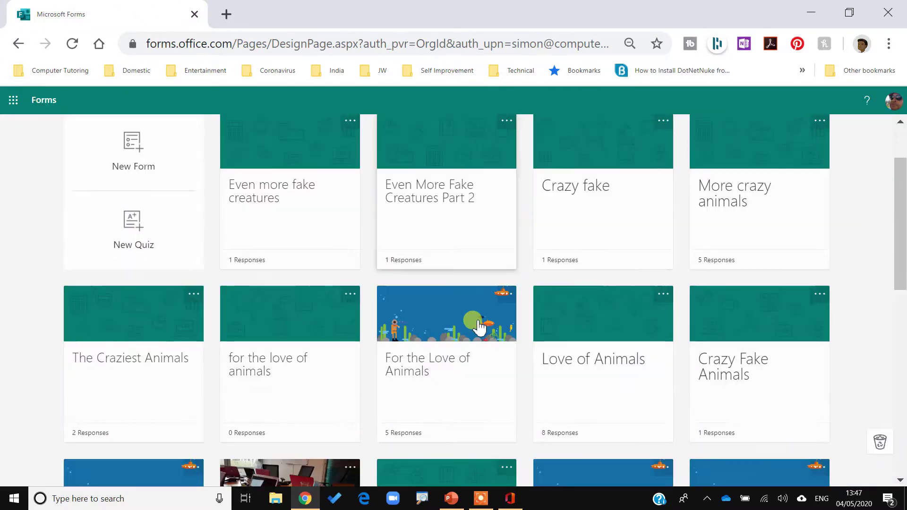
pyautogui.scroll(-2, 479, 326)
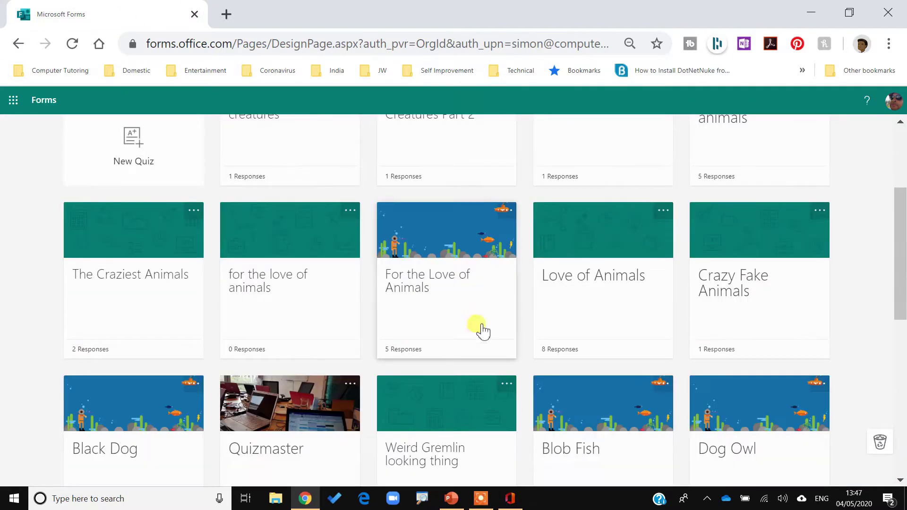
pyautogui.click(458, 268)
pyautogui.click(563, 163)
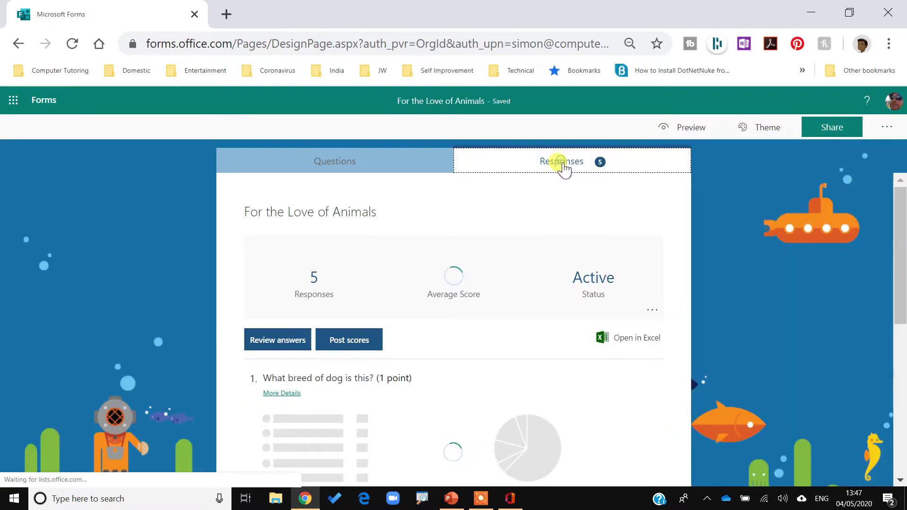
pyautogui.click(637, 338)
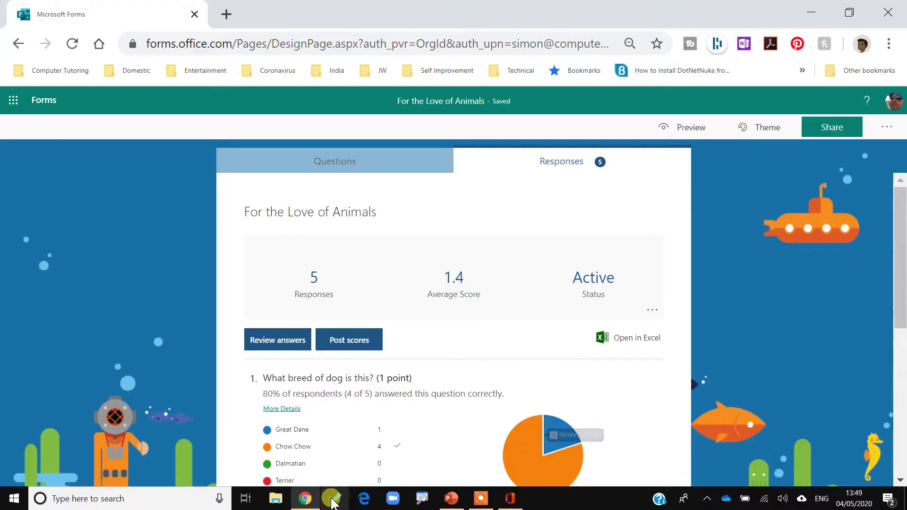
pyautogui.click(451, 499)
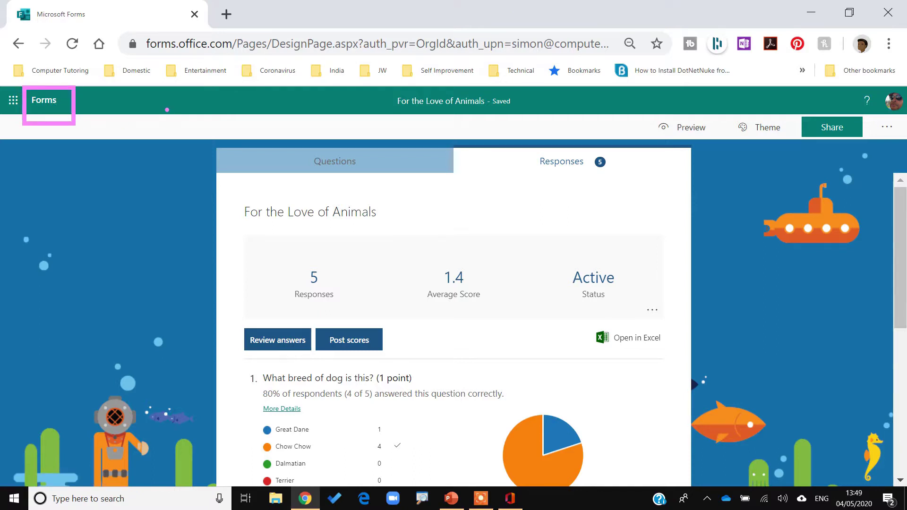
# Go to the Office home page in the browser and open Forms from there.
pyautogui.click(271, 45)
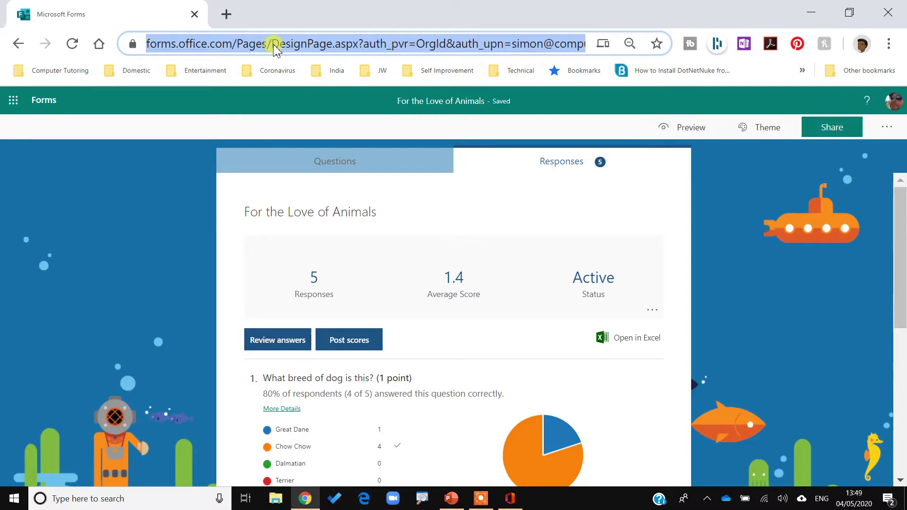
pyautogui.write('www.off')
pyautogui.press('Return')
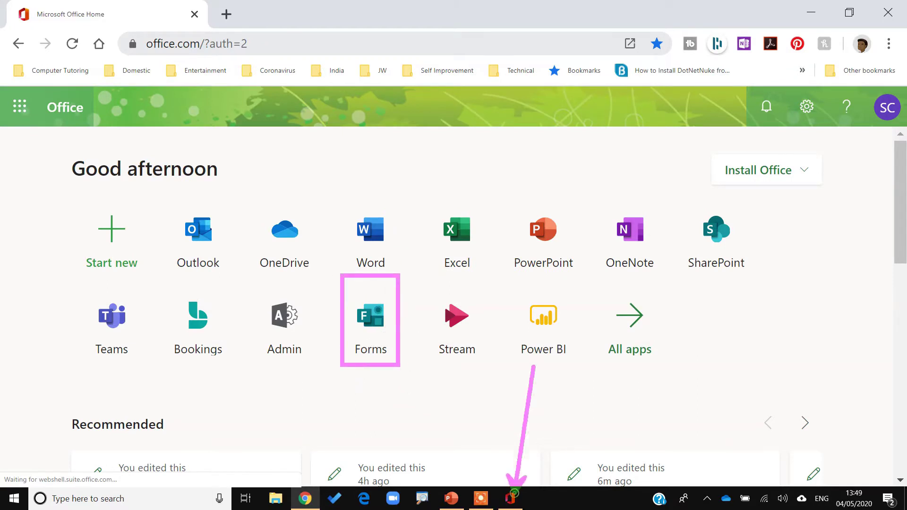
pyautogui.click(387, 313)
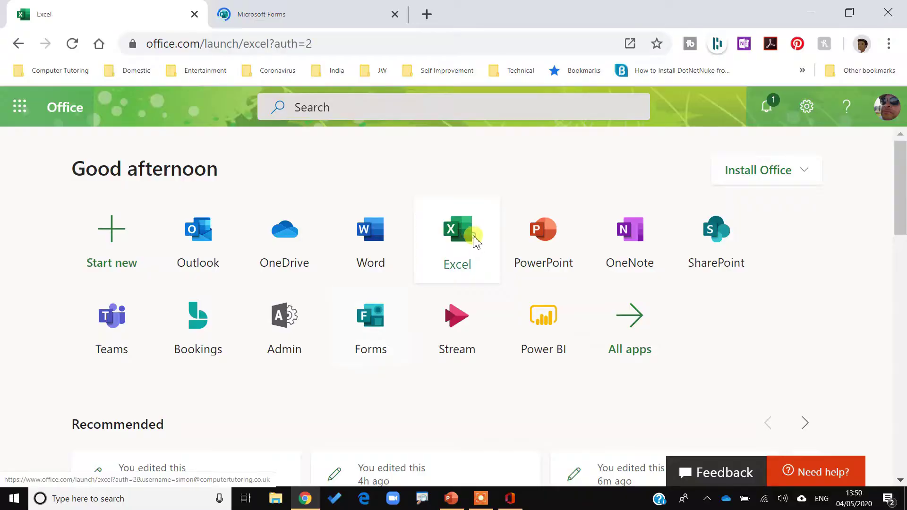
# Create a new blank Excel workbook and insert a new form into it.
pyautogui.click(475, 241)
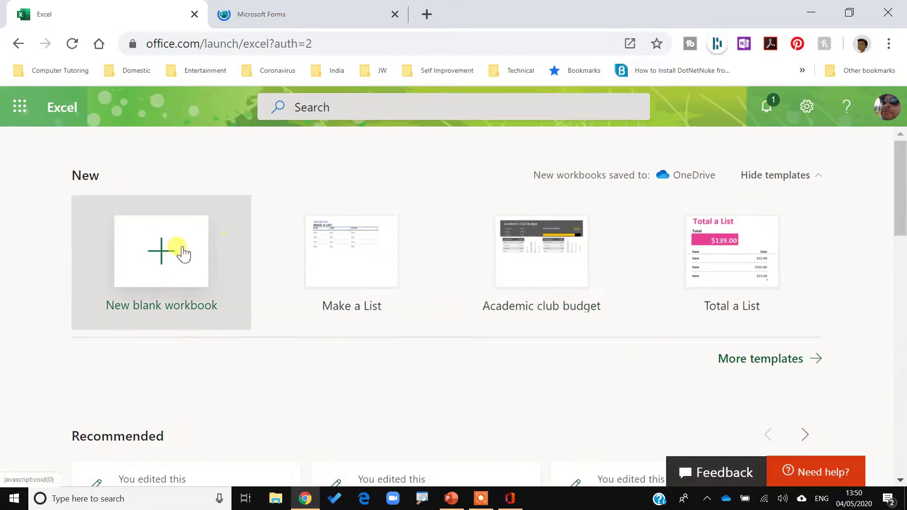
pyautogui.click(180, 249)
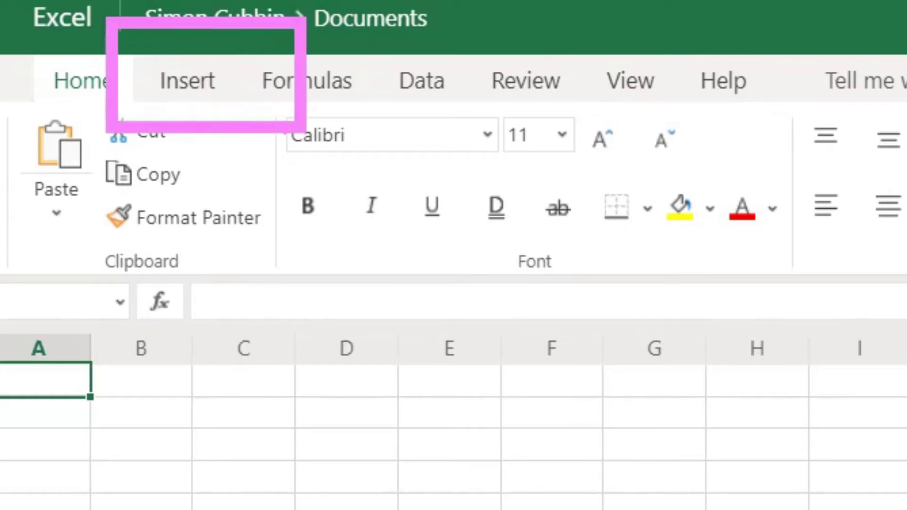
pyautogui.click(189, 83)
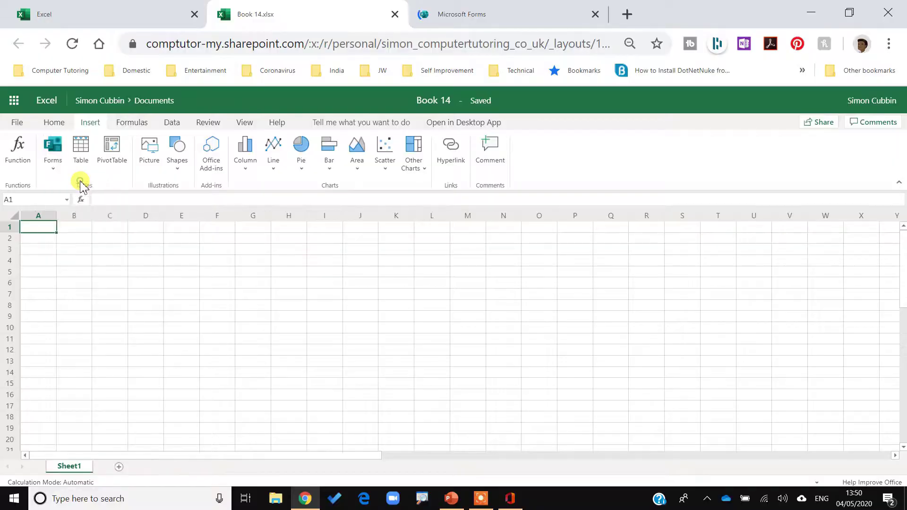
pyautogui.click(81, 179)
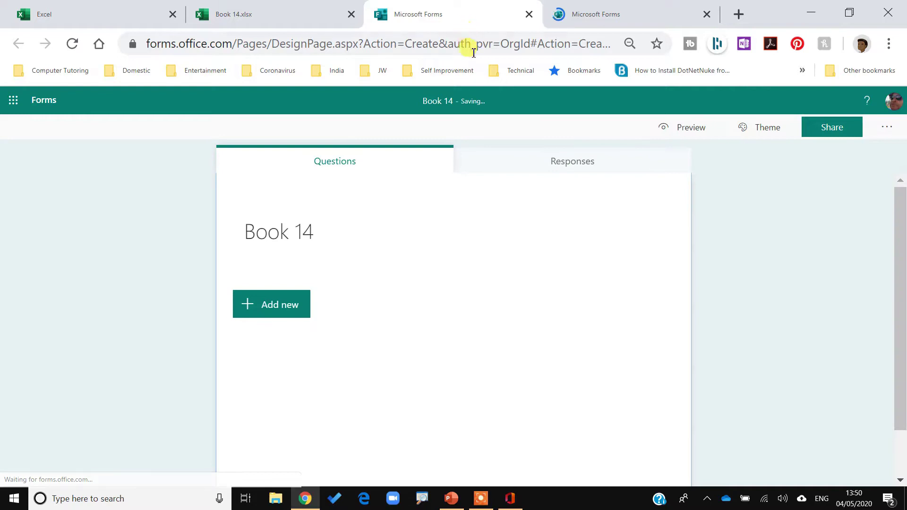
pyautogui.click(623, 15)
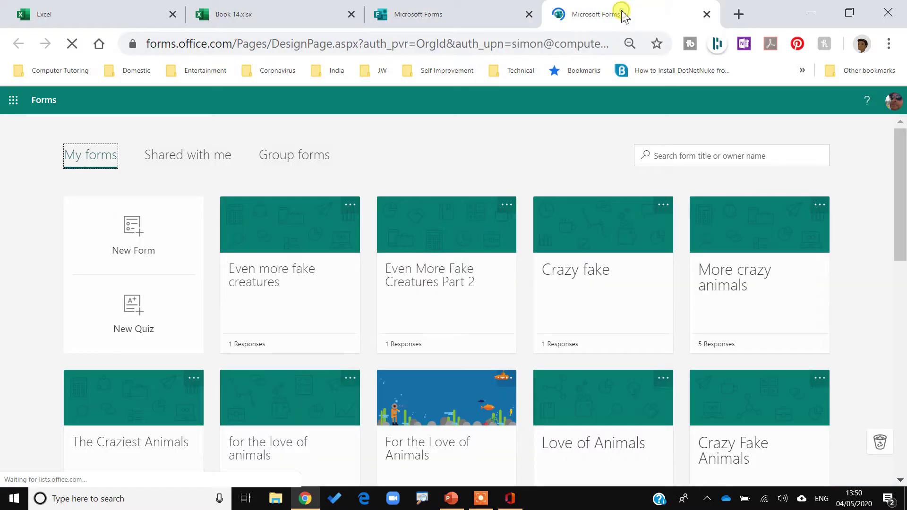
pyautogui.click(489, 14)
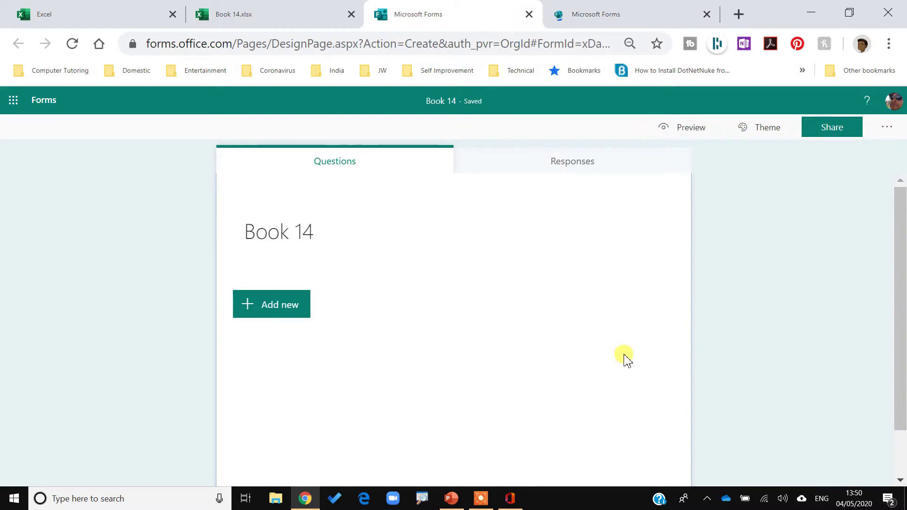
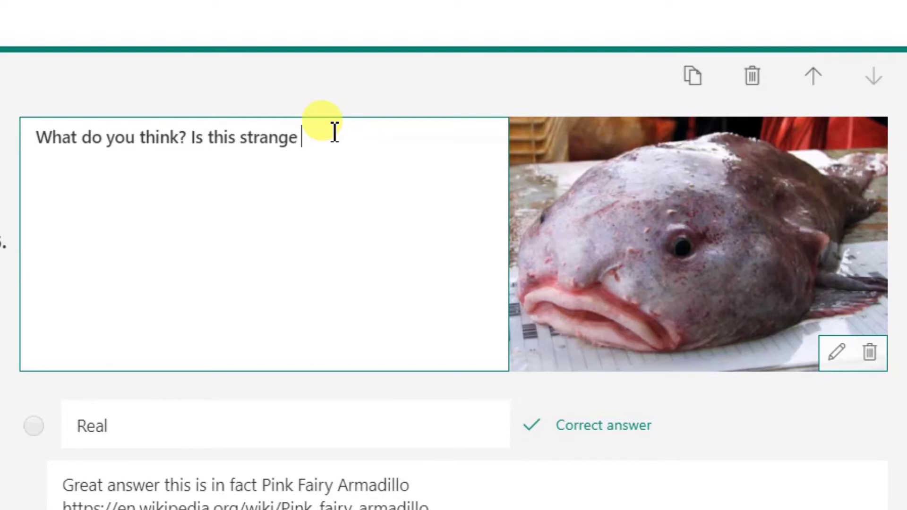
# Complete the text of question 5 as "What do you think? Is this strange looking fish real or fake?".
pyautogui.press('BackSpace')
pyautogui.press('BackSpace')
pyautogui.write('g fish real or f')
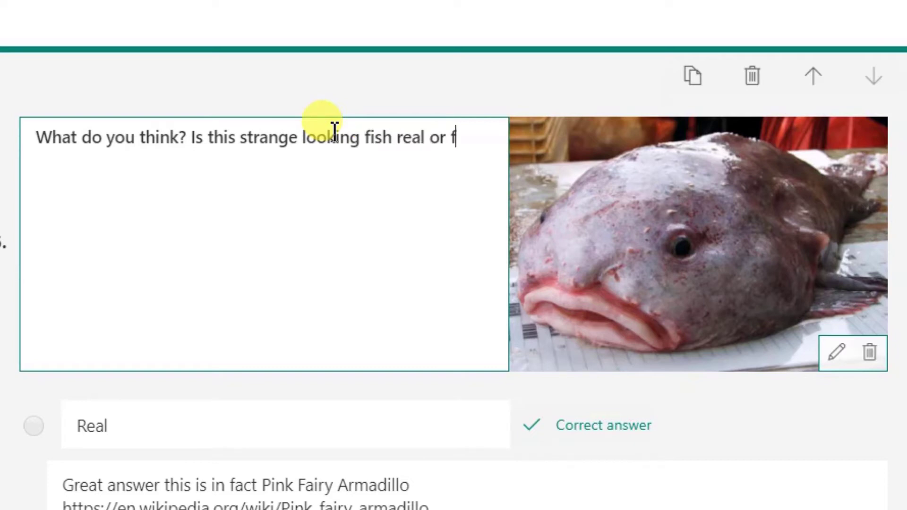
# Set question 5's answer feedback to "Yes that's right" for Real and "Looks fake but is really real" for Fake.
pyautogui.scroll(-7, 480, 275)
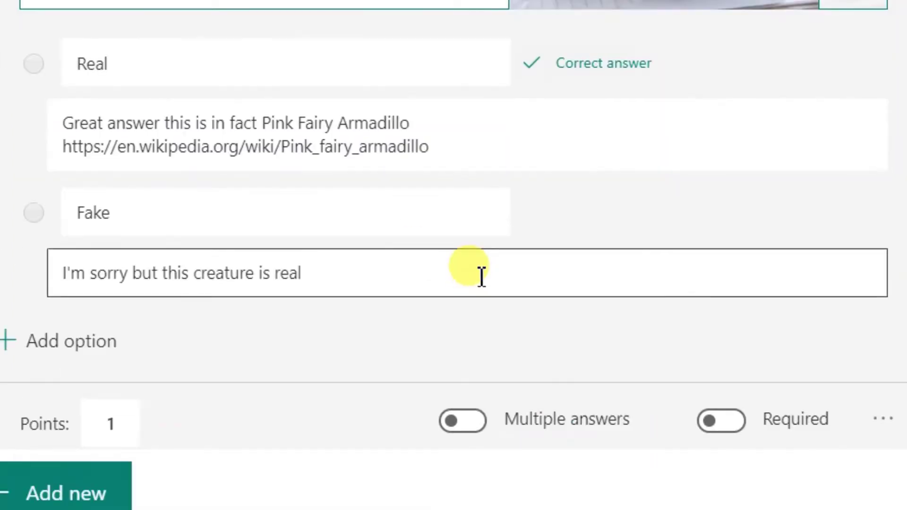
pyautogui.click(512, 137)
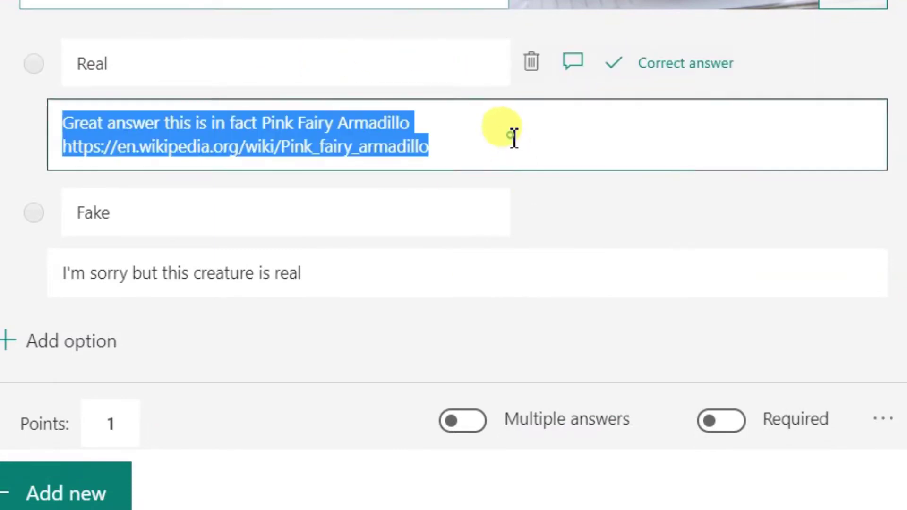
pyautogui.write("Yes that's right")
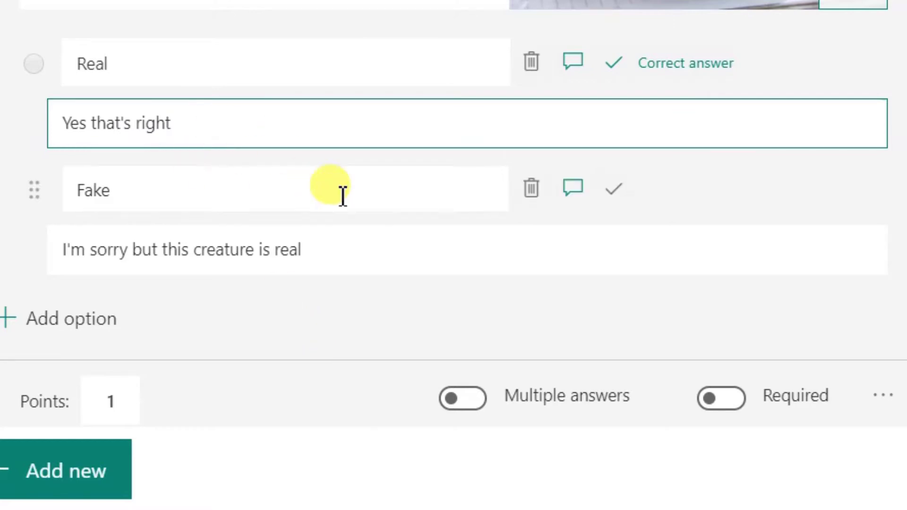
pyautogui.click(358, 253)
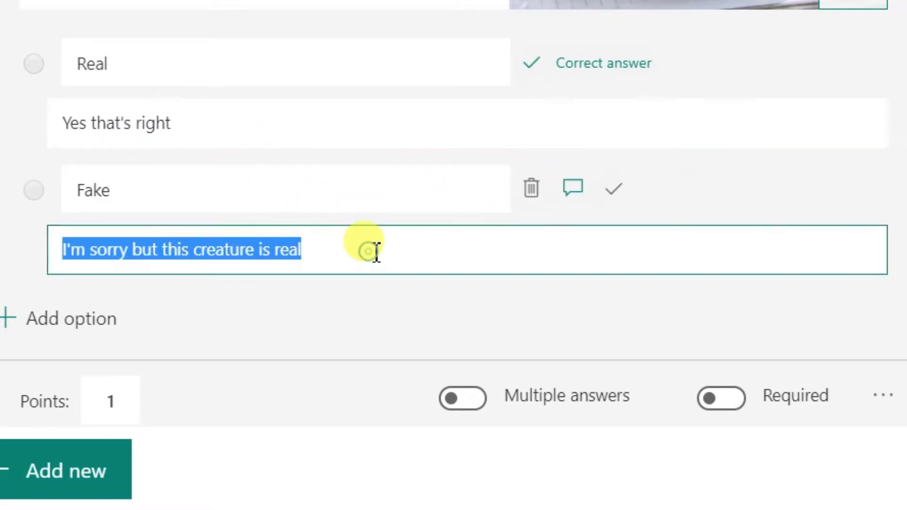
pyautogui.write('Looks fake but is real')
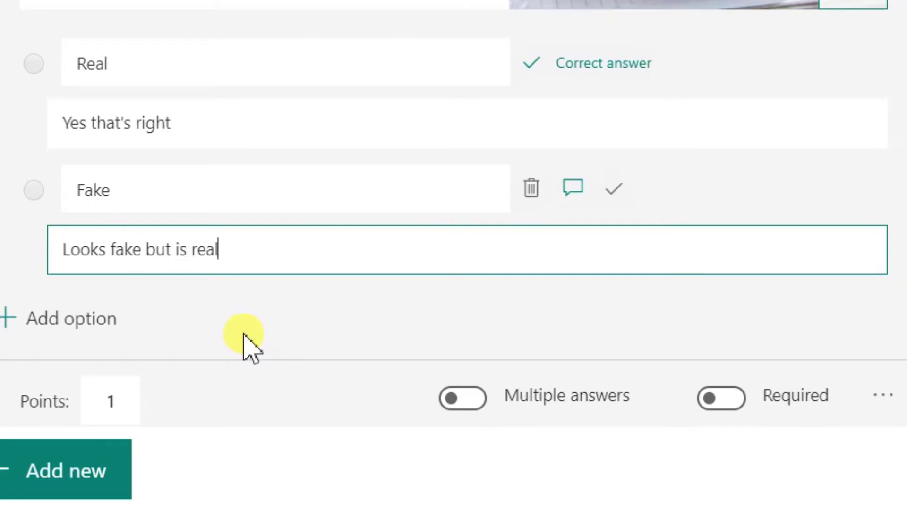
pyautogui.write('ly real')
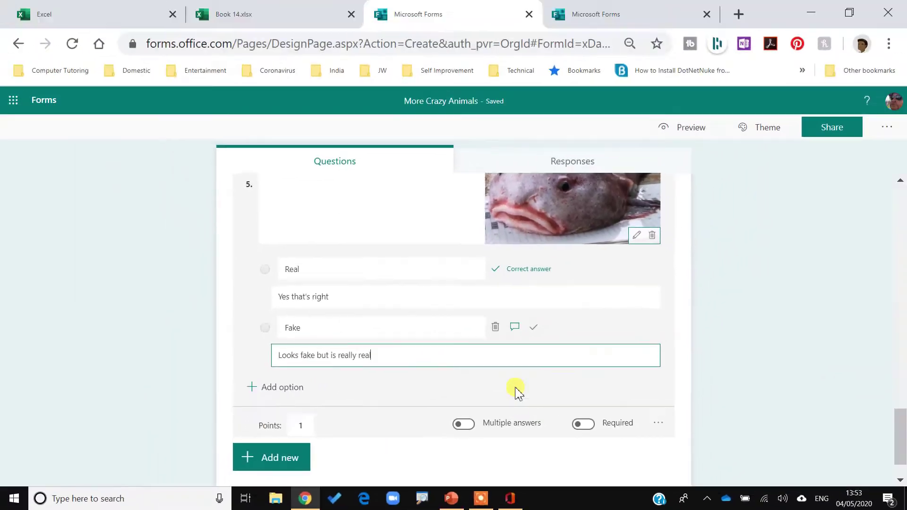
# Review the earlier questions of the More Crazy Animals form and open its preview.
pyautogui.scroll(10, 463, 368)
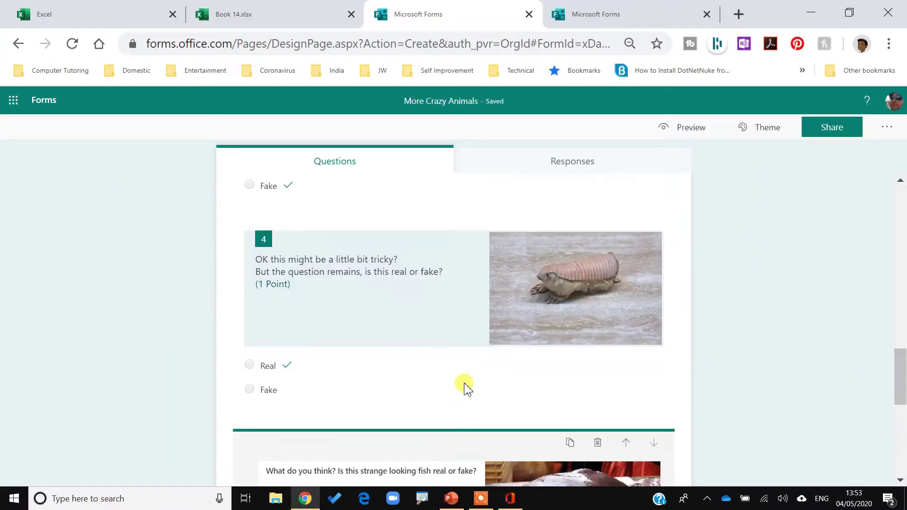
pyautogui.scroll(4, 480, 371)
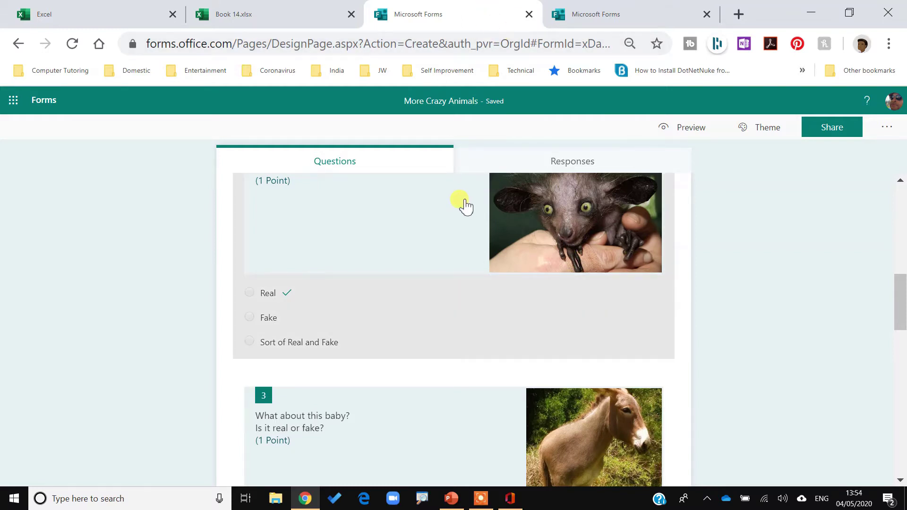
pyautogui.click(244, 22)
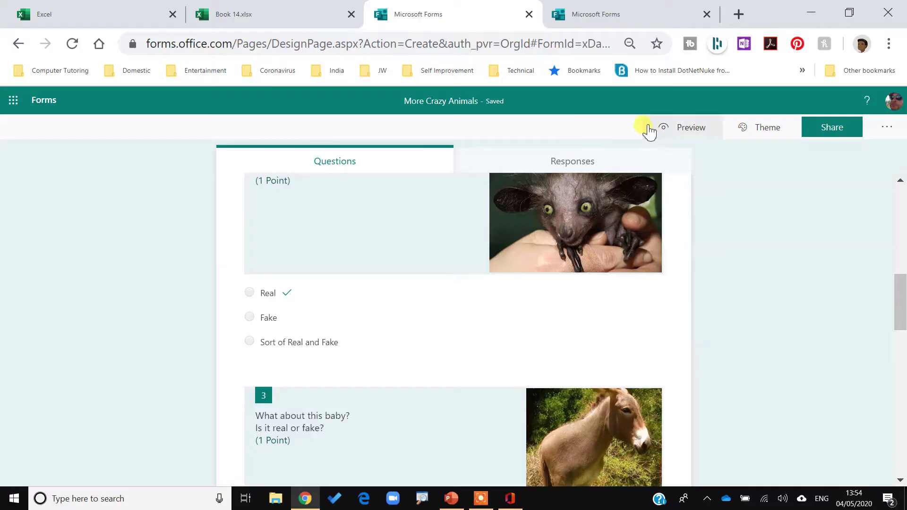
pyautogui.click(649, 132)
# Answer question 1 as "Real" and question 2 as "Sort of Real and Fake" in the quiz preview.
pyautogui.scroll(-5, 457, 372)
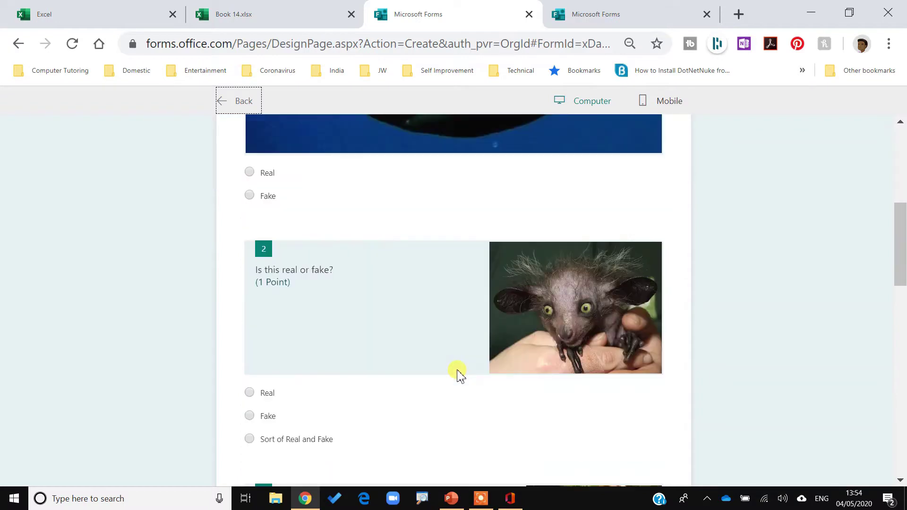
pyautogui.scroll(3, 395, 273)
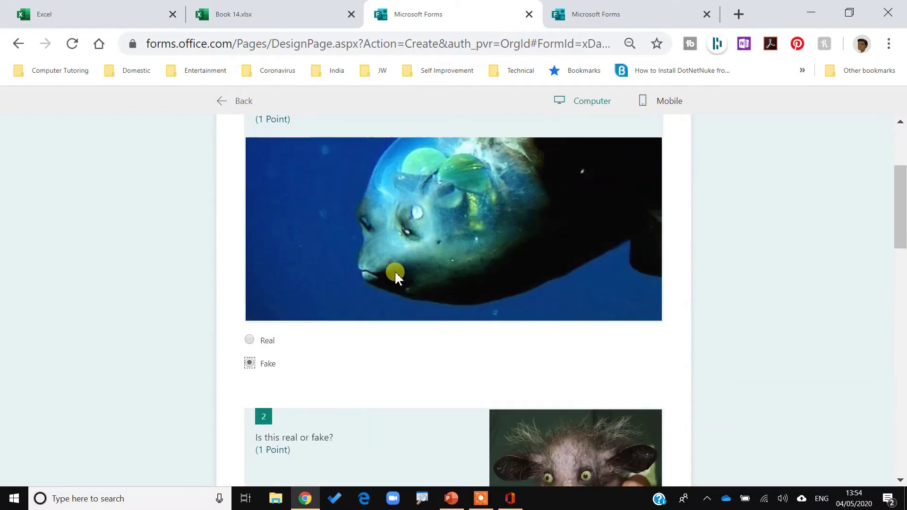
pyautogui.click(253, 339)
pyautogui.scroll(-5, 368, 283)
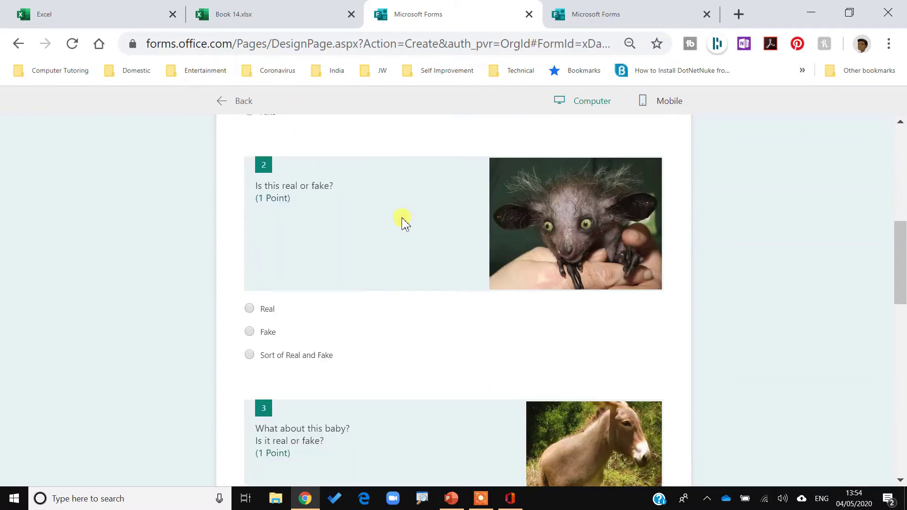
pyautogui.click(249, 355)
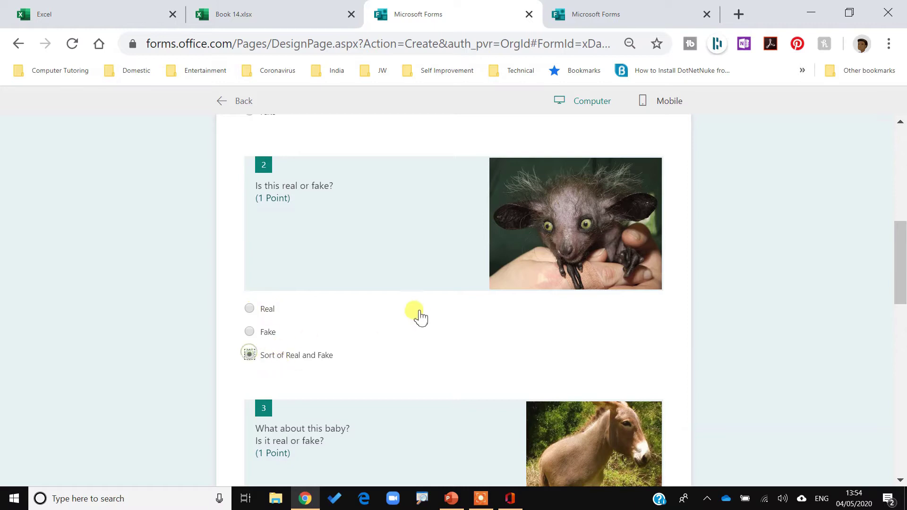
# Answer questions 3, 4 and 5 as "Real" in the preview and submit the response.
pyautogui.scroll(-5, 418, 316)
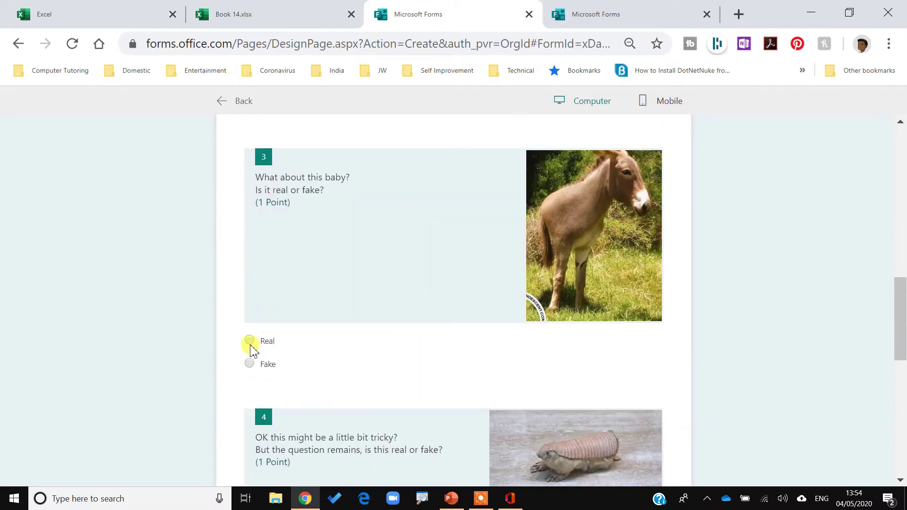
pyautogui.scroll(-5, 387, 314)
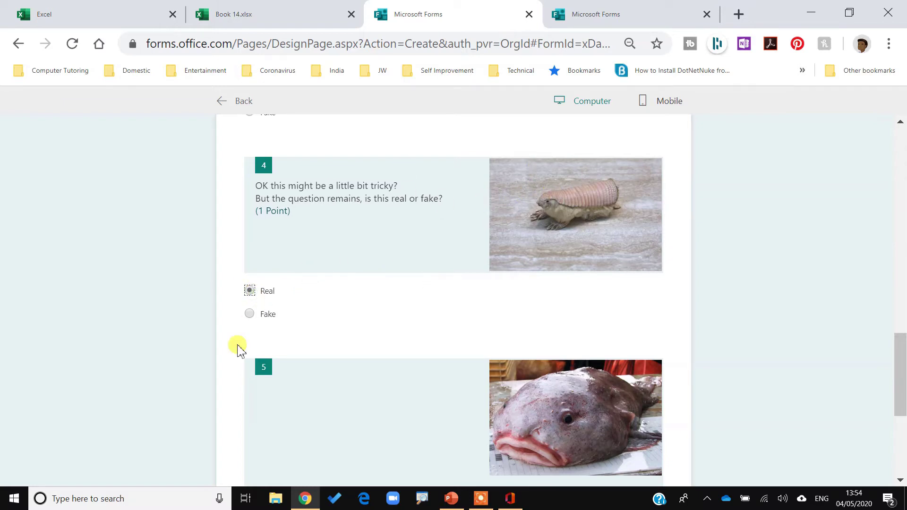
pyautogui.scroll(-5, 347, 330)
pyautogui.click(250, 302)
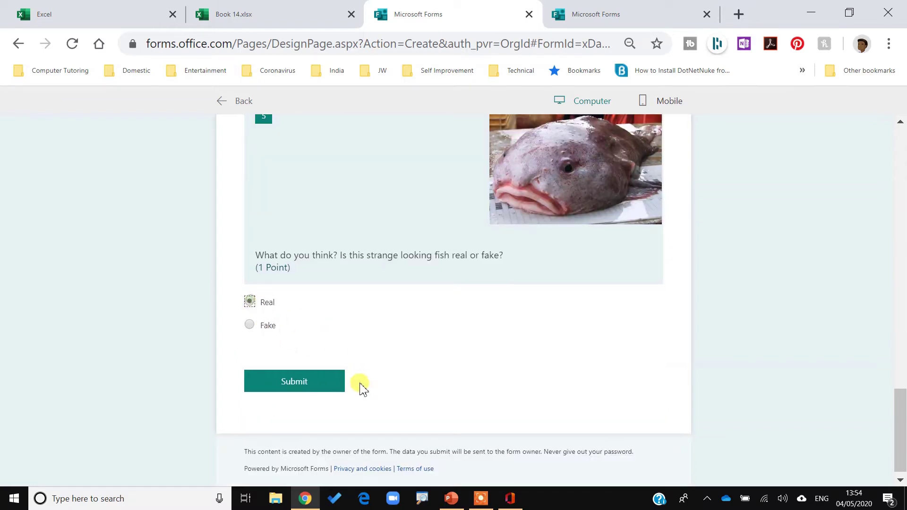
pyautogui.click(293, 377)
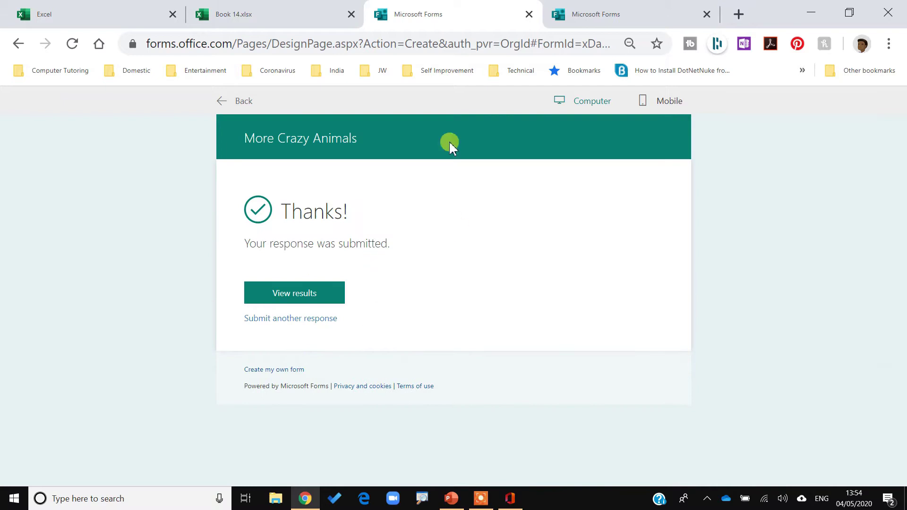
# Return to the linked Excel workbook and rename it "Results from Crazy Animals".
pyautogui.click(272, 19)
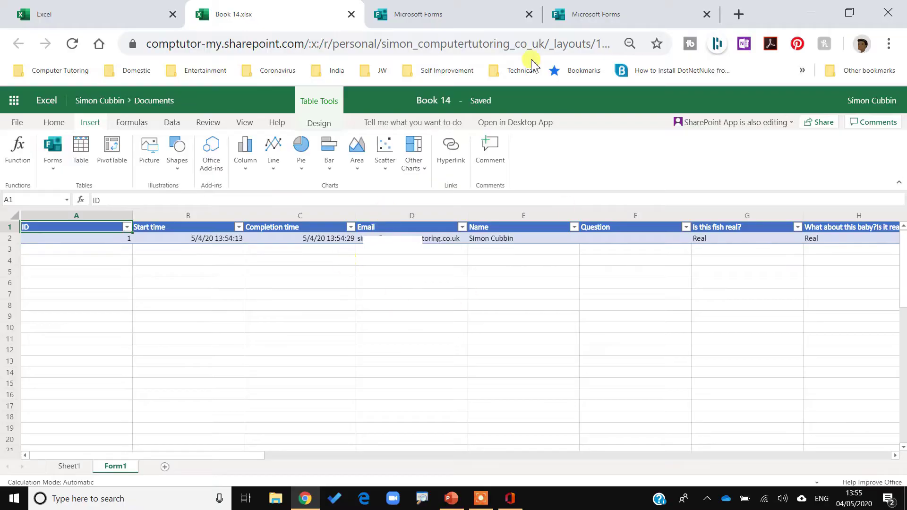
pyautogui.click(433, 100)
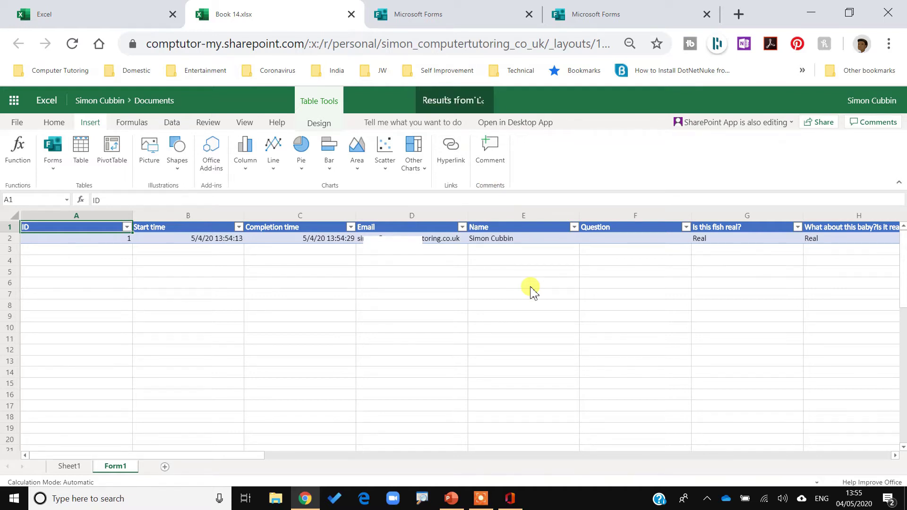
pyautogui.write('Results from Crazy ')
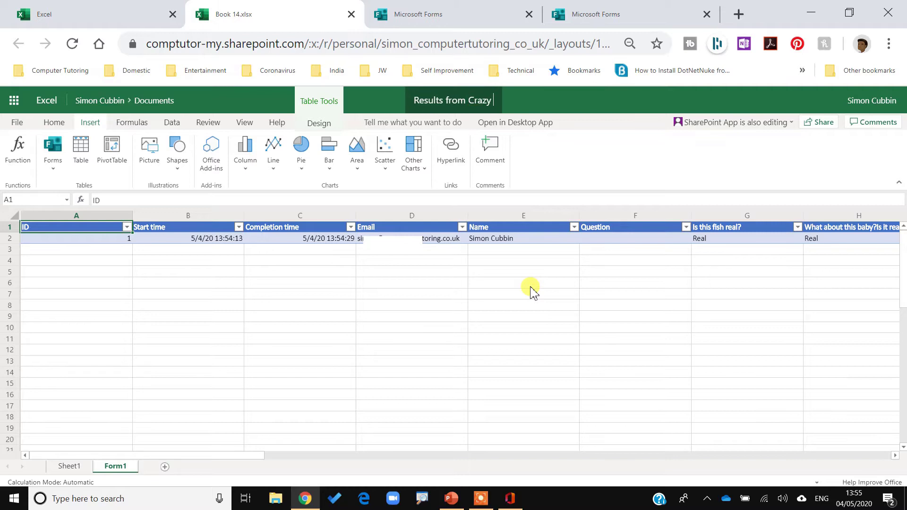
pyautogui.write('Animals')
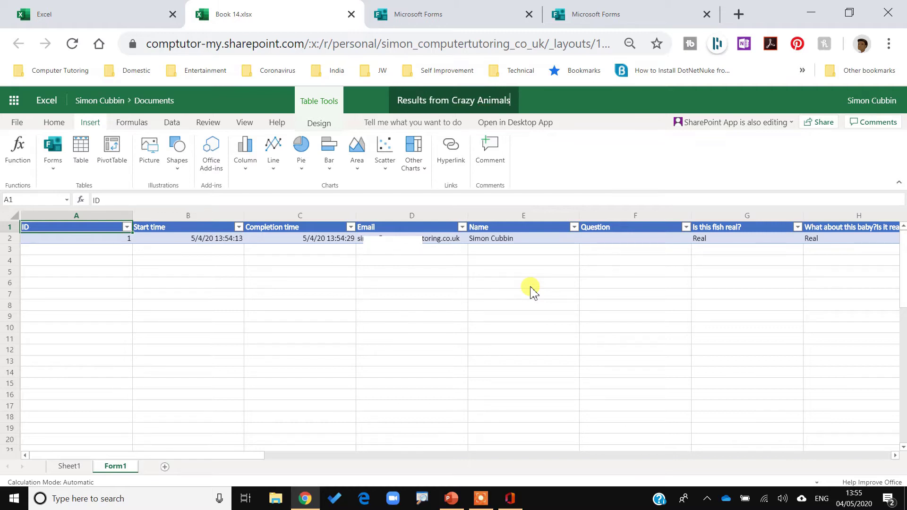
pyautogui.press('Return')
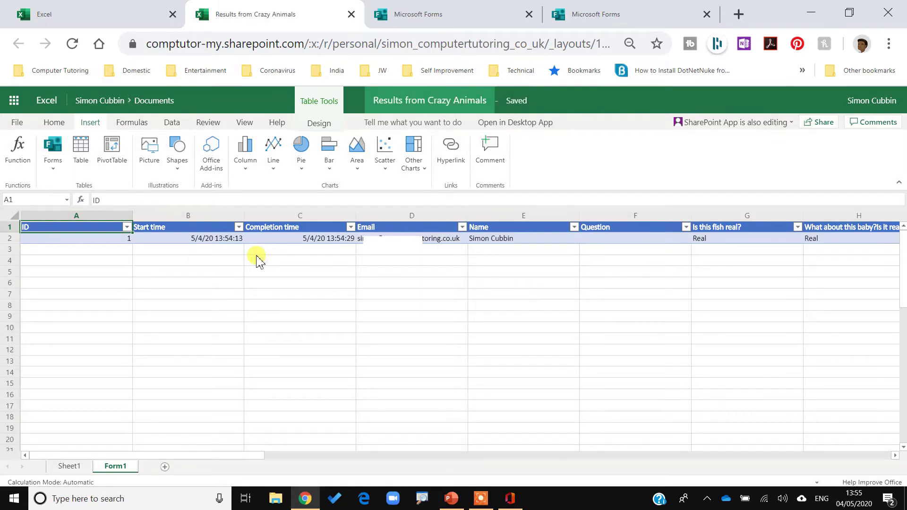
# Leave the form's preview and set the form so that anyone with the link can respond.
pyautogui.click(418, 11)
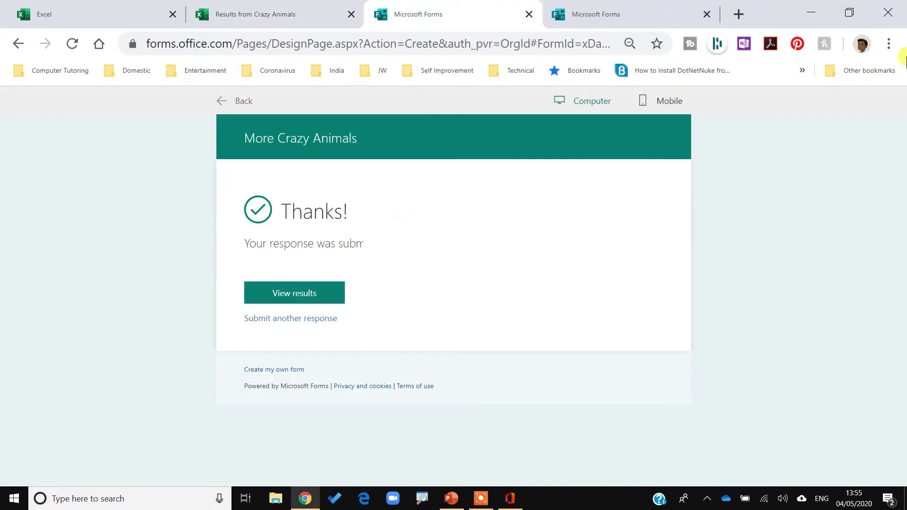
pyautogui.click(240, 102)
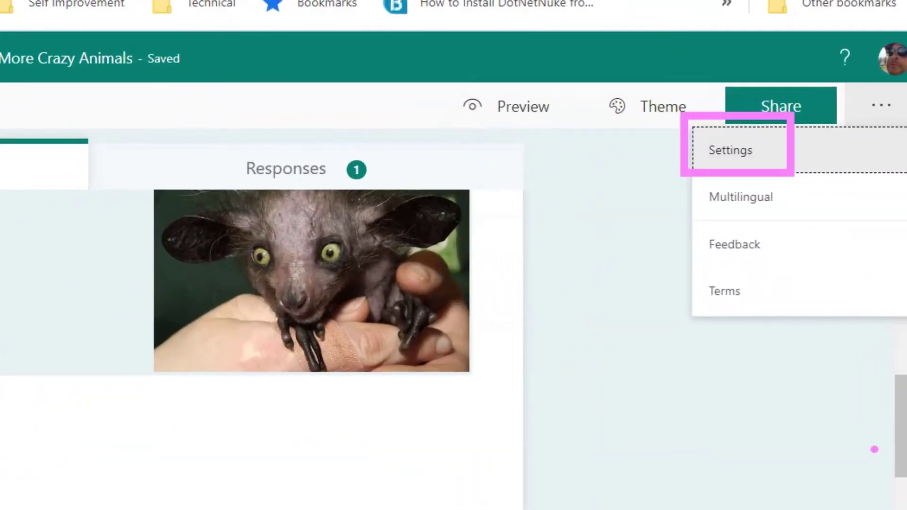
pyautogui.click(733, 150)
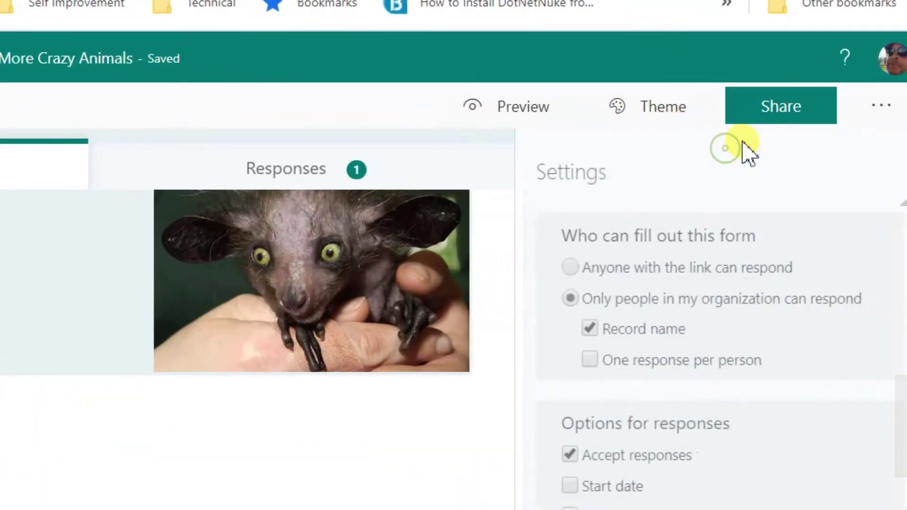
pyautogui.click(588, 267)
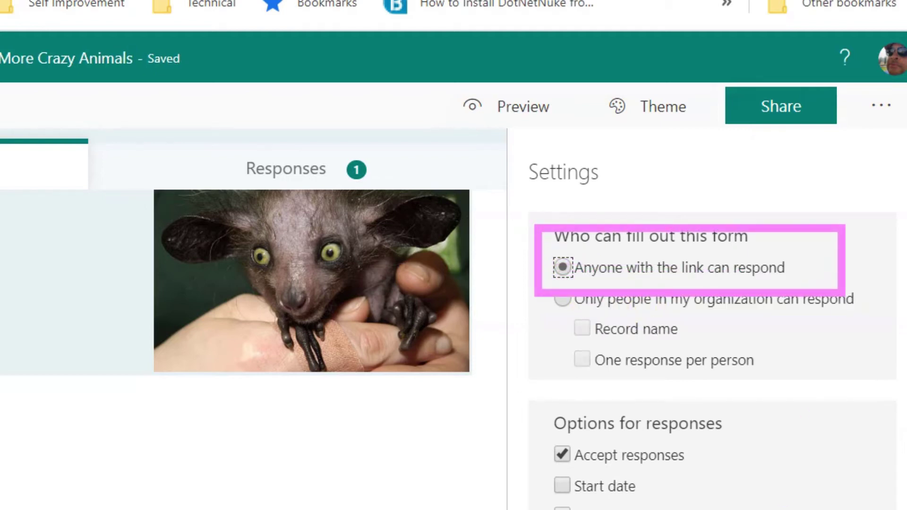
pyautogui.press('Escape')
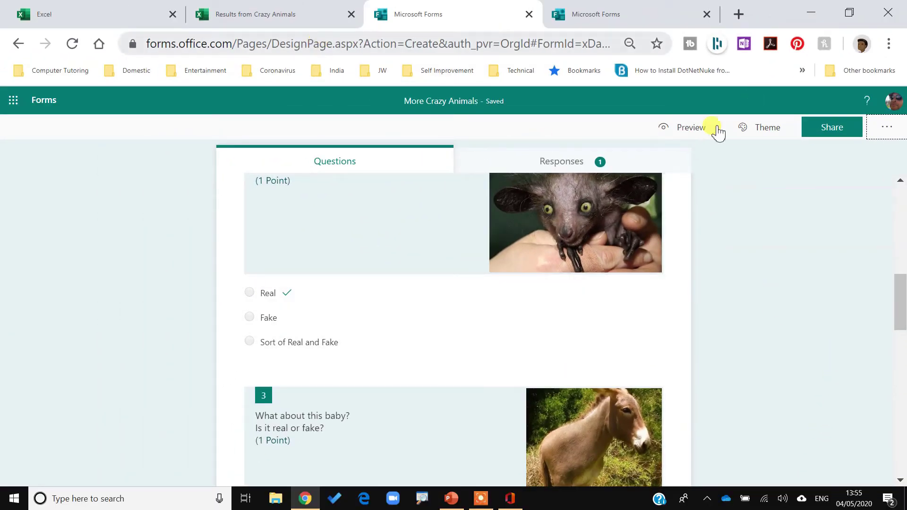
# Copy the form's response link for sharing and switch to Microsoft Edge.
pyautogui.click(837, 137)
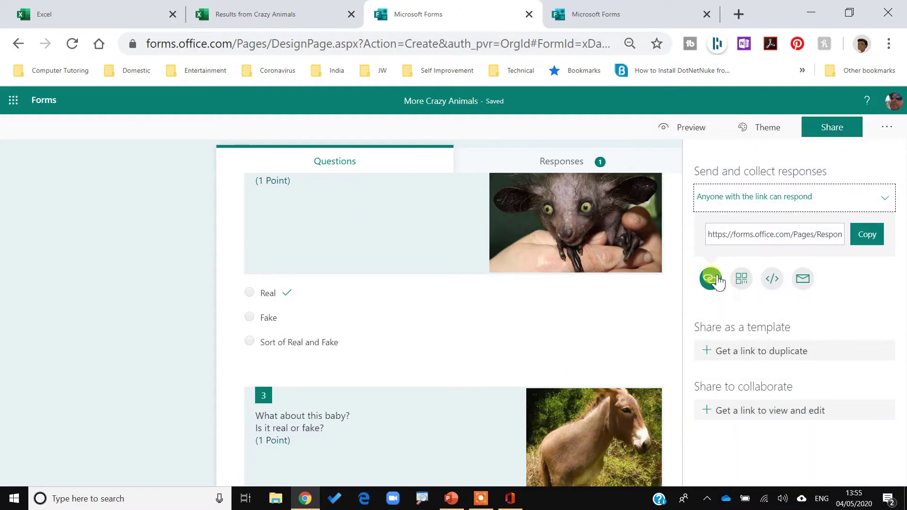
pyautogui.click(868, 235)
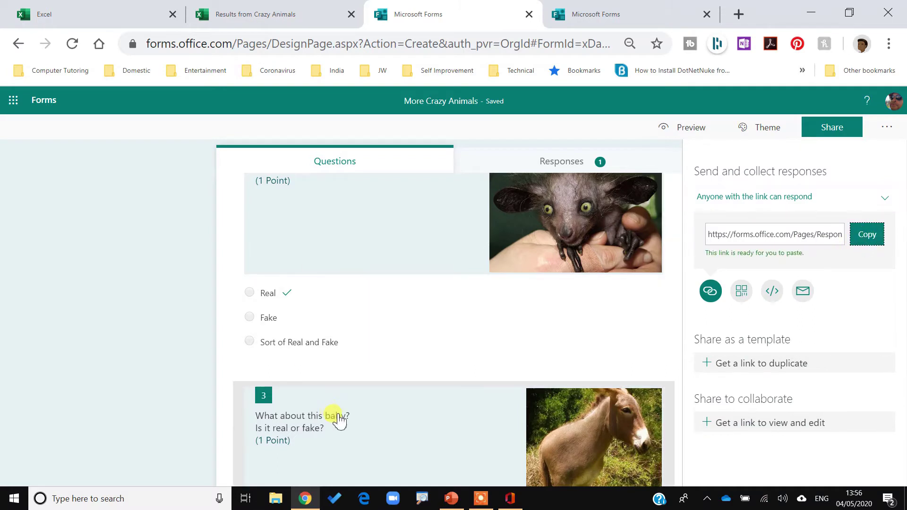
pyautogui.click(361, 496)
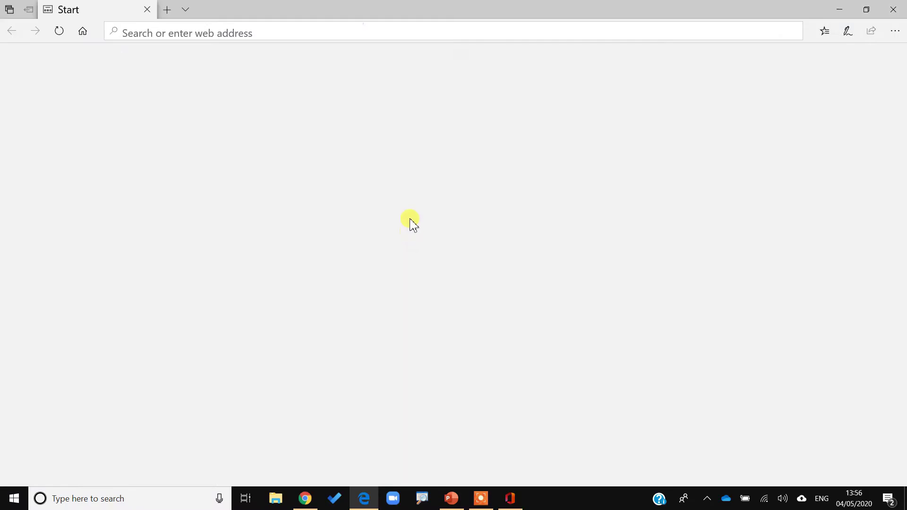
pyautogui.click(326, 94)
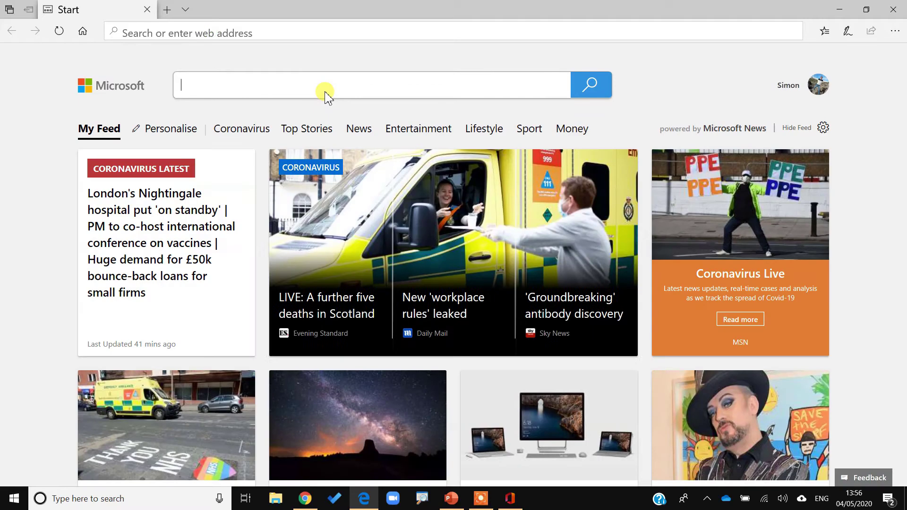
pyautogui.hotkey('ctrl', 'v')
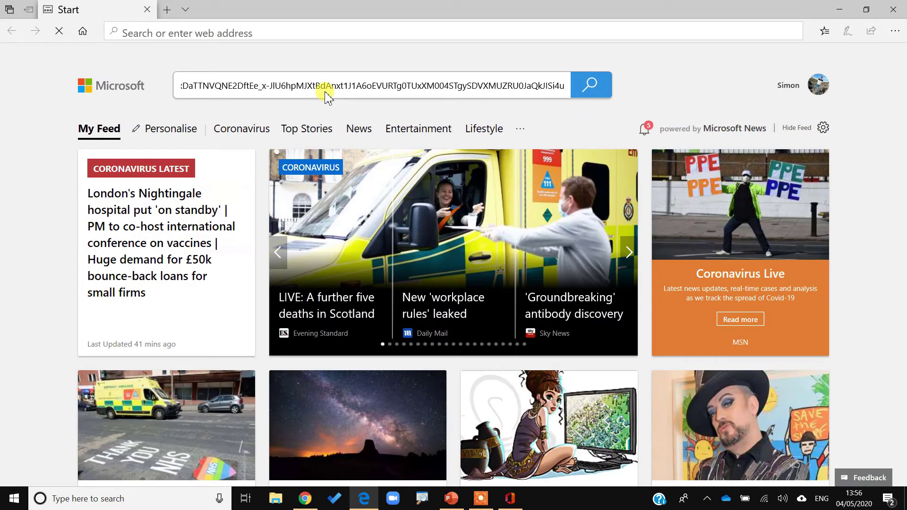
pyautogui.press('Return')
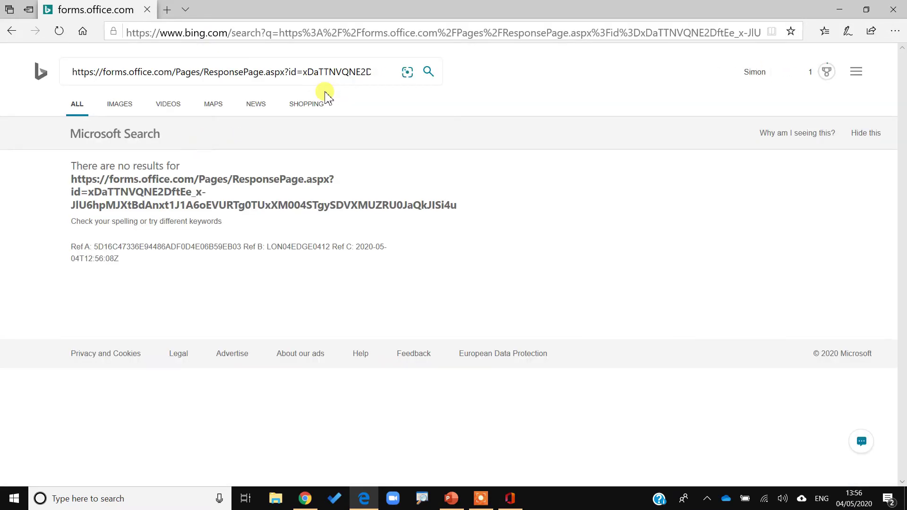
# Open the copied response link of the More Crazy Animals quiz as a web address in Edge.
pyautogui.click(258, 32)
pyautogui.hotkey('ctrl', 'v')
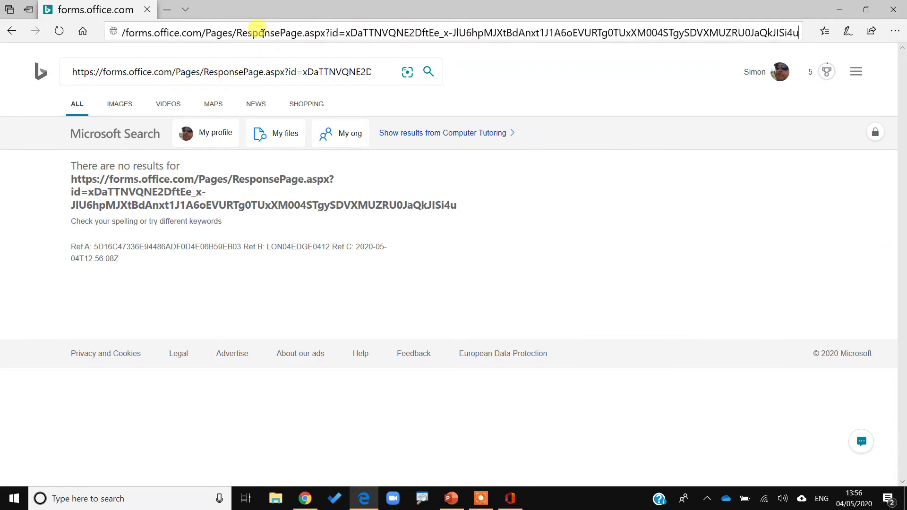
pyautogui.press('Return')
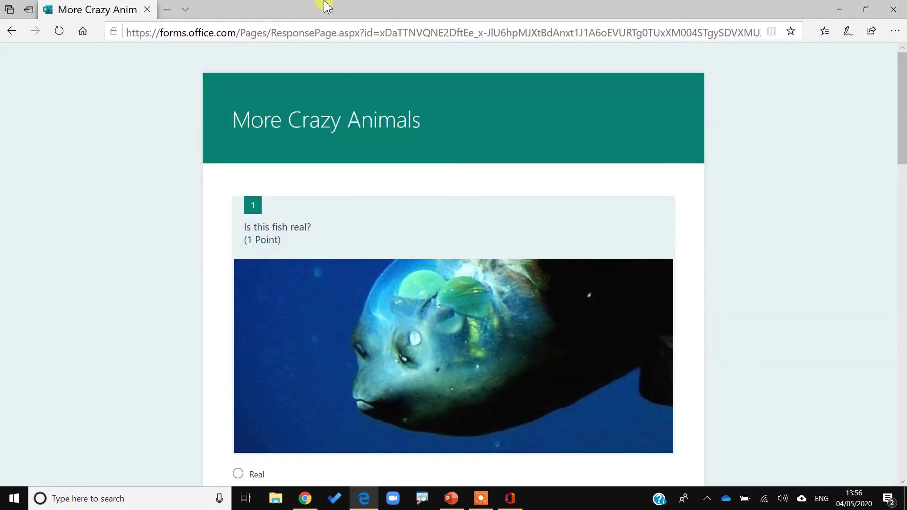
# Answer quiz questions 1 and 5 as "Real" and questions 2, 3 and 4 as "Fake", and submit the response.
pyautogui.scroll(-5, 514, 232)
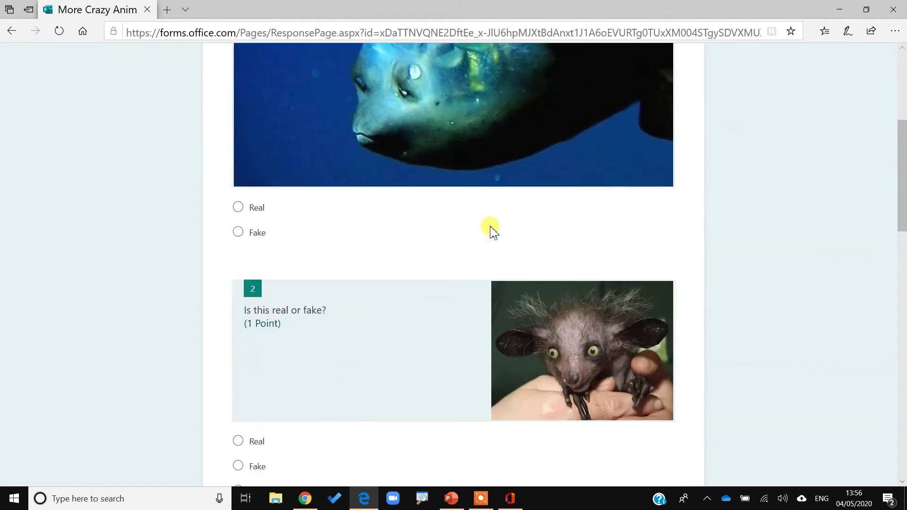
pyautogui.scroll(-4, 384, 298)
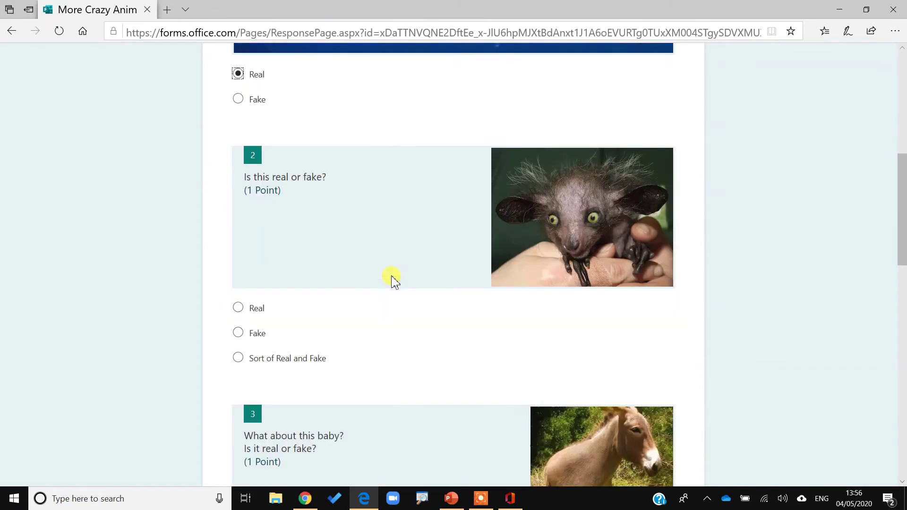
pyautogui.scroll(-4, 394, 266)
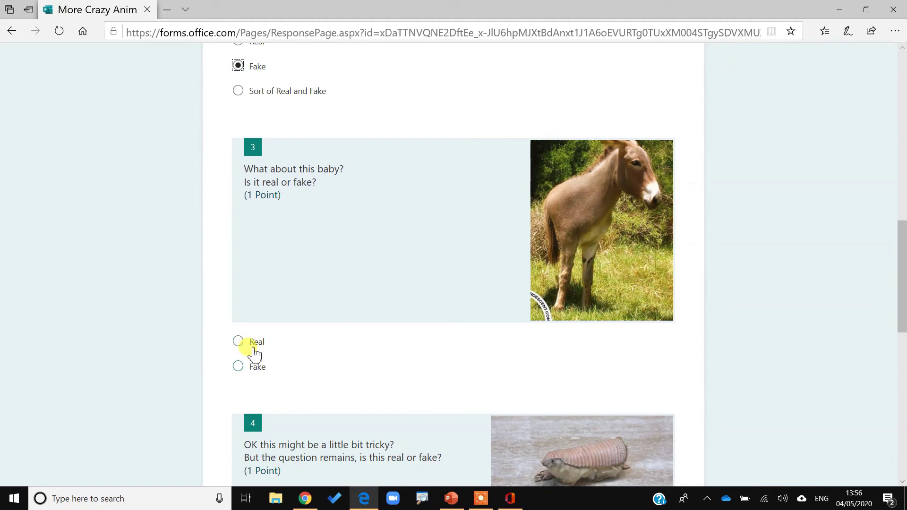
pyautogui.scroll(-6, 465, 314)
pyautogui.click(238, 246)
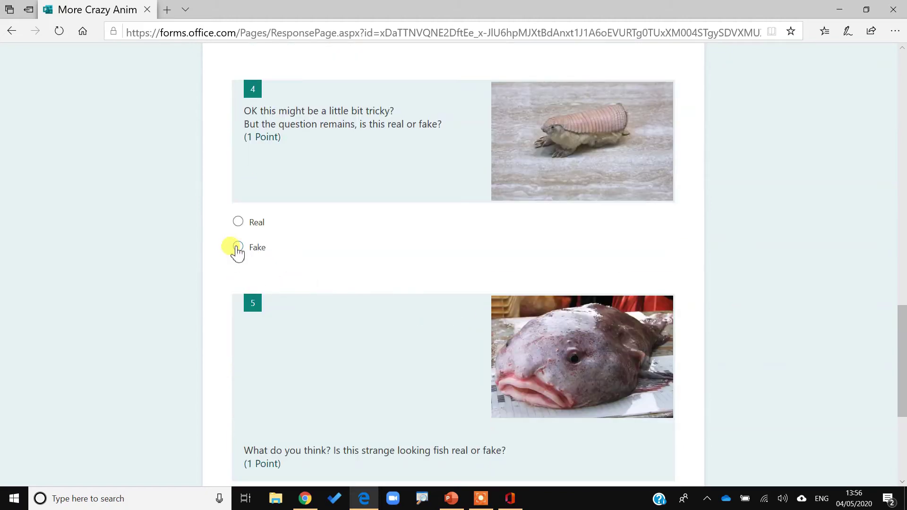
pyautogui.scroll(-5, 393, 289)
pyautogui.click(238, 262)
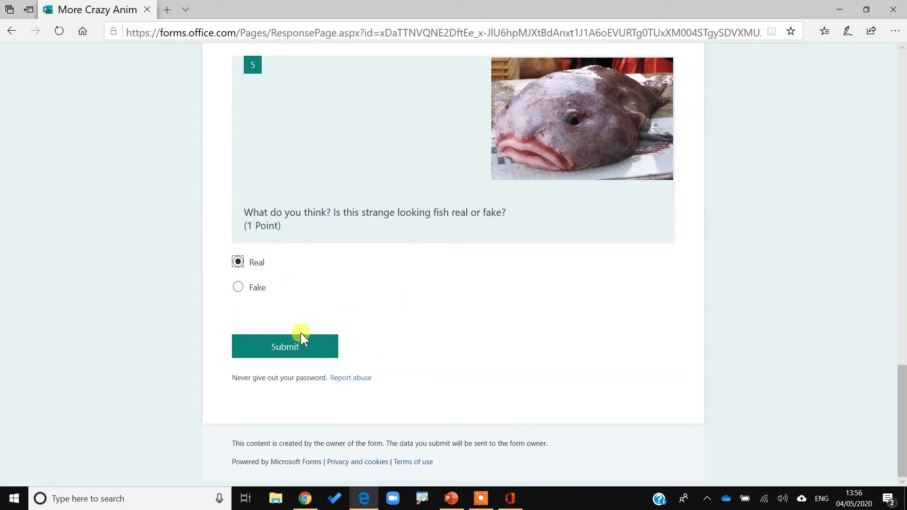
pyautogui.click(323, 336)
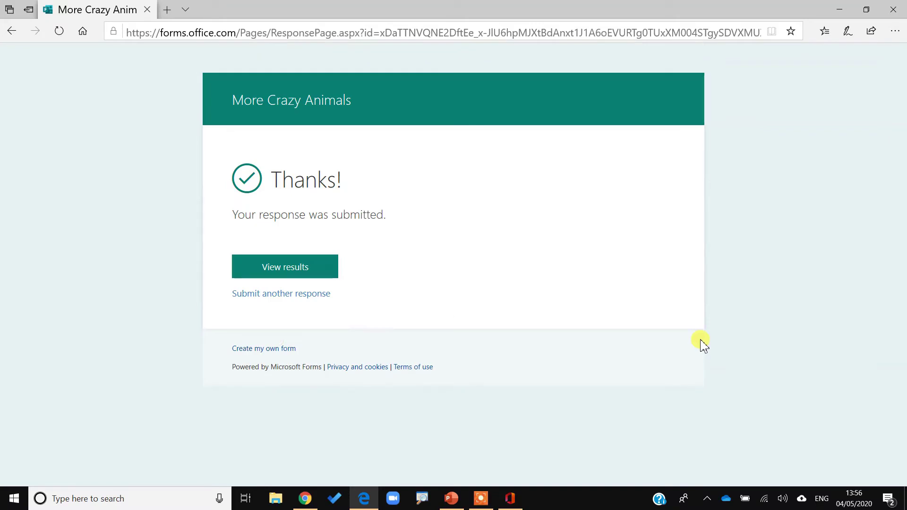
# Switch back to the Results from Crazy Animals workbook in Chrome and examine the collected response rows.
pyautogui.click(305, 498)
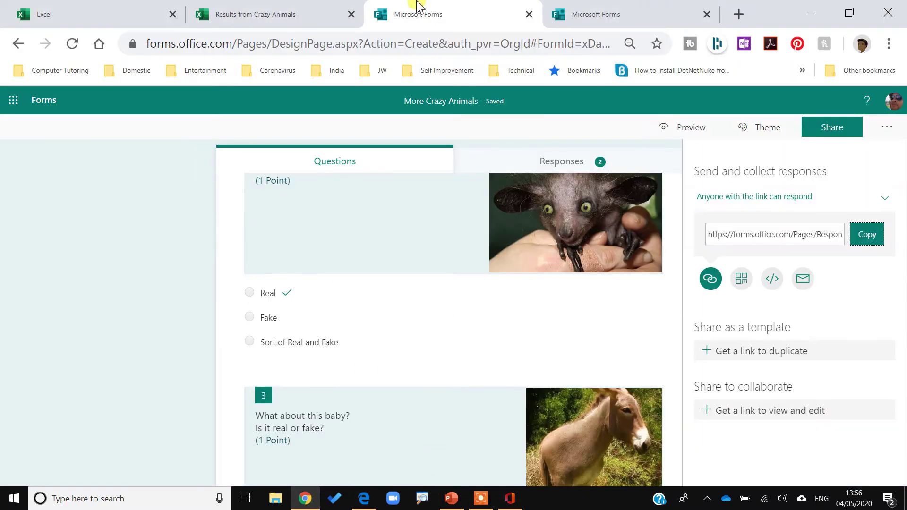
pyautogui.click(272, 18)
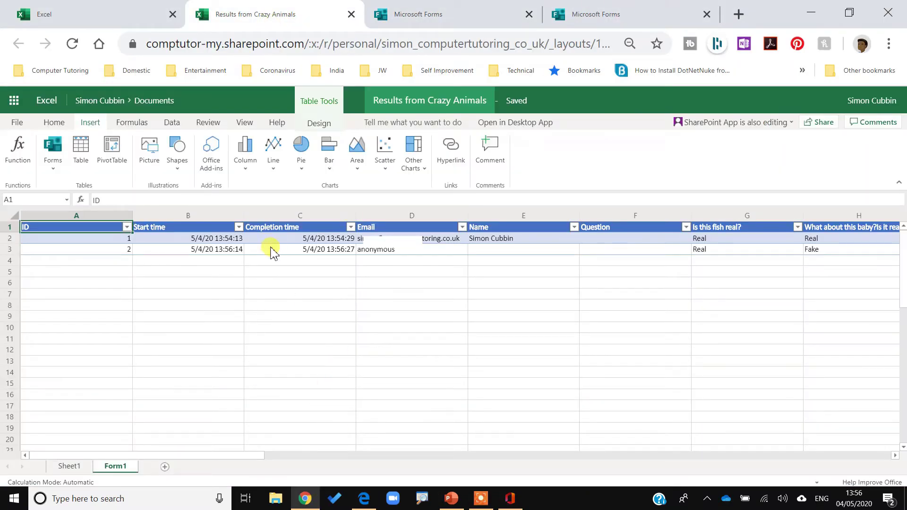
pyautogui.moveTo(2, 213)
pyautogui.mouseDown()
pyautogui.moveTo(742, 241)
pyautogui.moveTo(871, 261)
pyautogui.mouseUp()
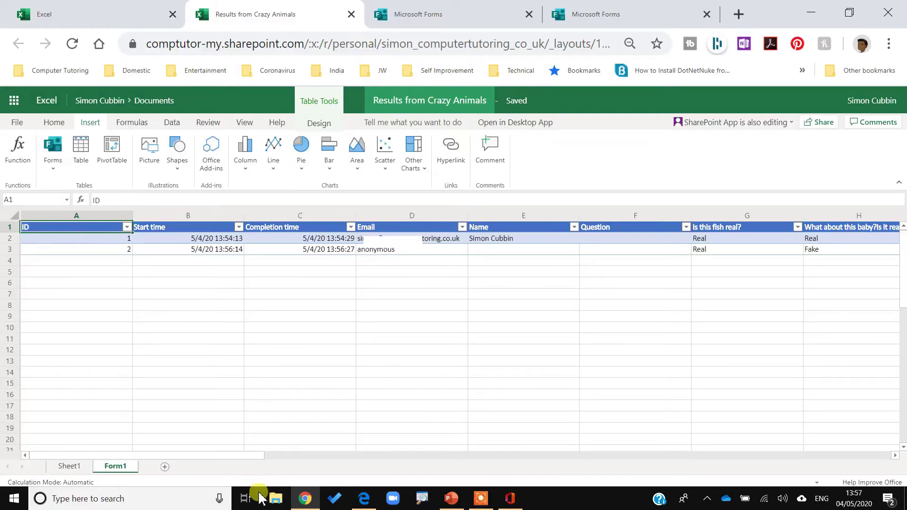
# Switch to File Explorer and search Quick access for "results from crazy animals".
pyautogui.click(276, 502)
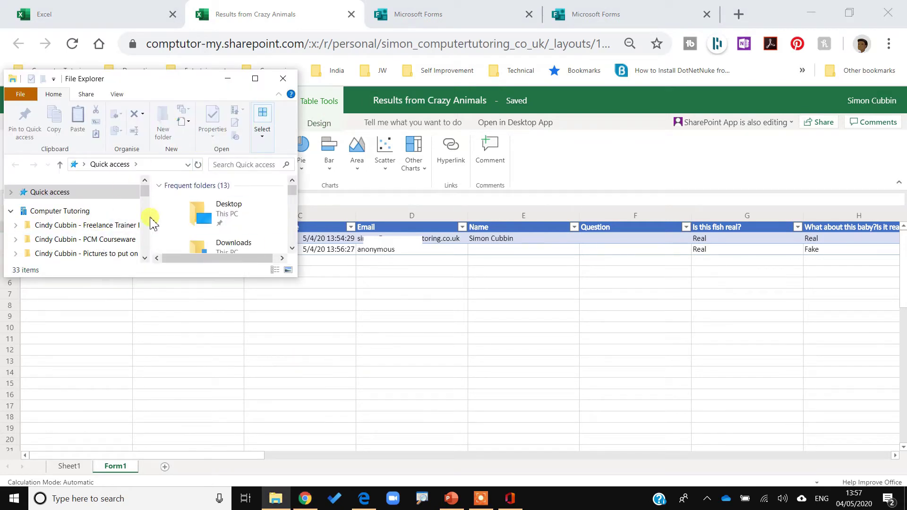
pyautogui.click(243, 164)
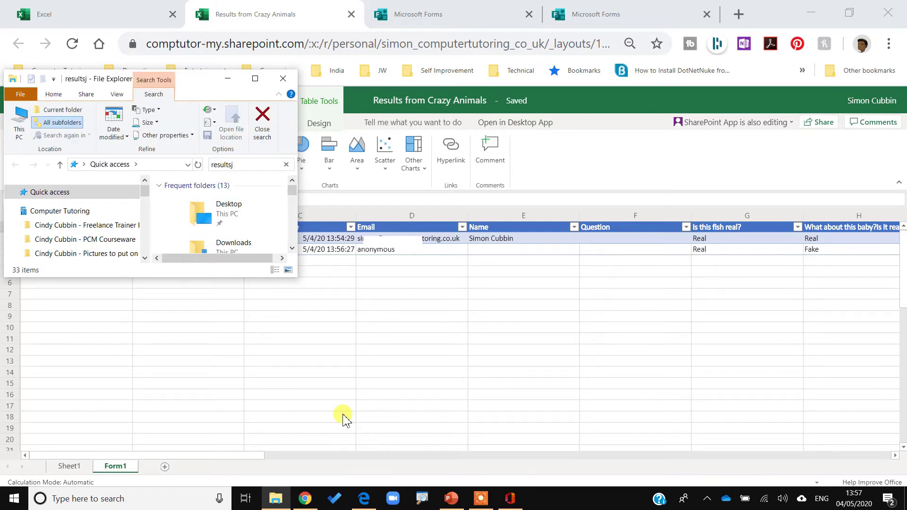
pyautogui.write('resultsj')
pyautogui.press('BackSpace')
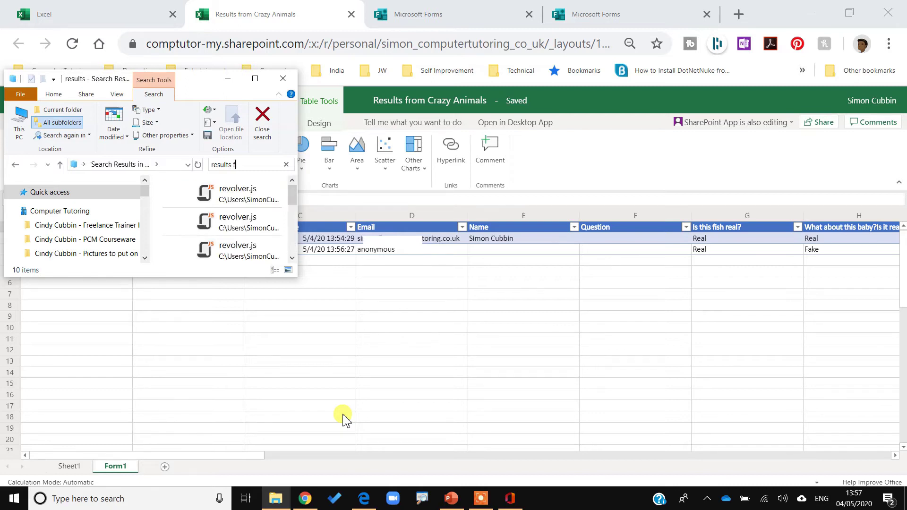
pyautogui.write('from crazy animals')
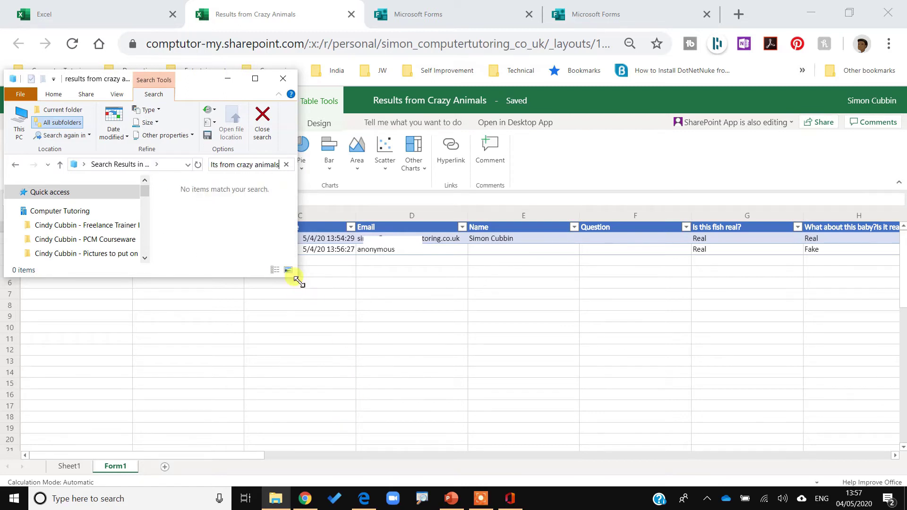
# Search the OneDrive - Computer Tutoring folder for "results from cra".
pyautogui.scroll(-3, 142, 197)
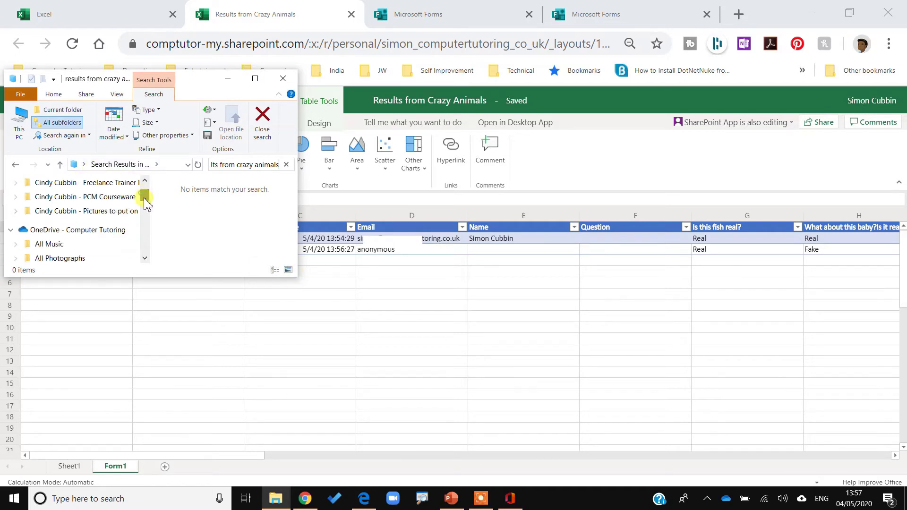
pyautogui.click(78, 216)
pyautogui.click(241, 165)
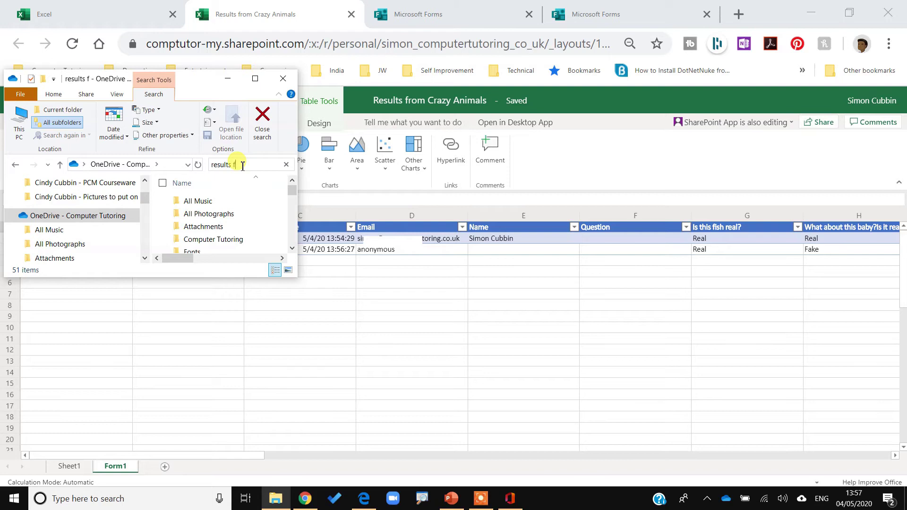
pyautogui.write('results from cra')
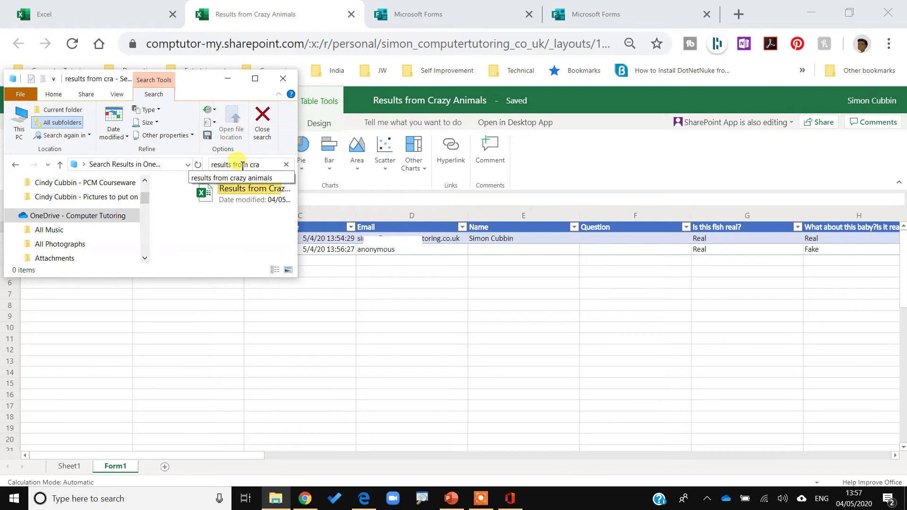
# Open the found Results from Crazy Animals workbook in desktop Excel and display its Form1 sheet.
pyautogui.click(209, 199)
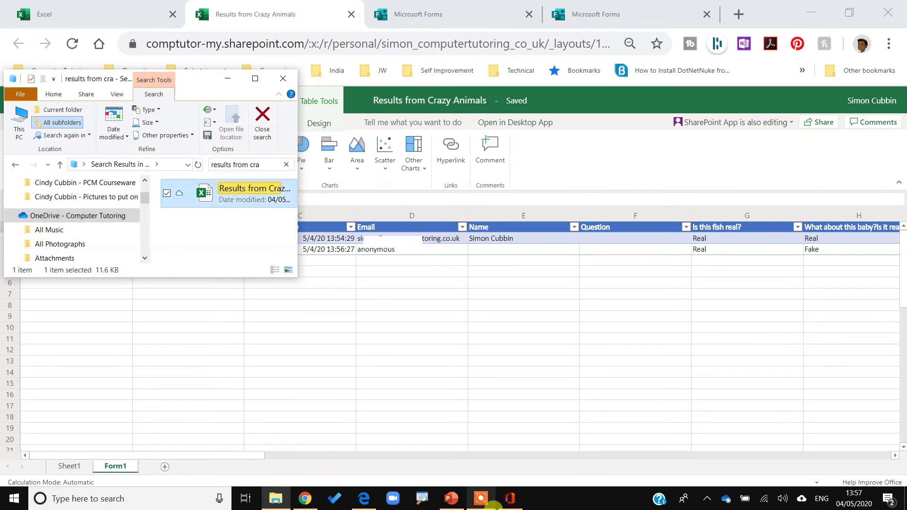
pyautogui.moveTo(494, 502)
pyautogui.press('Return')
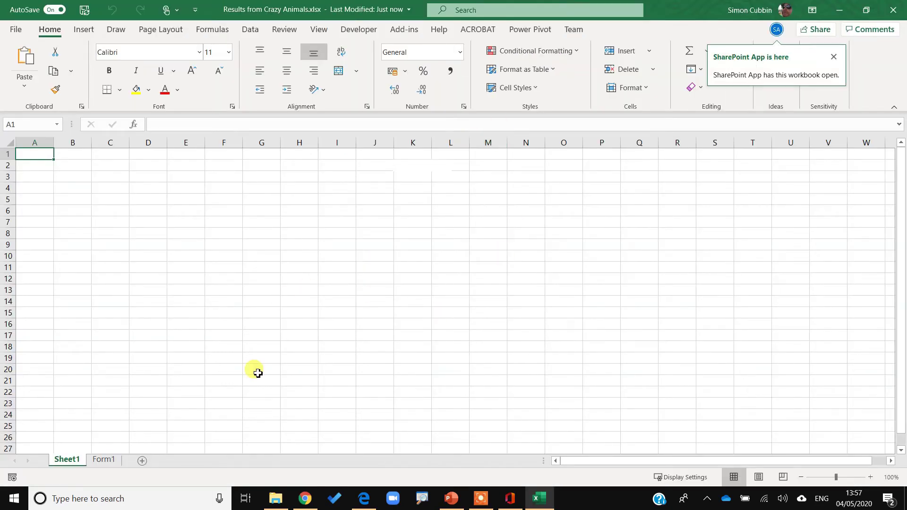
pyautogui.click(104, 459)
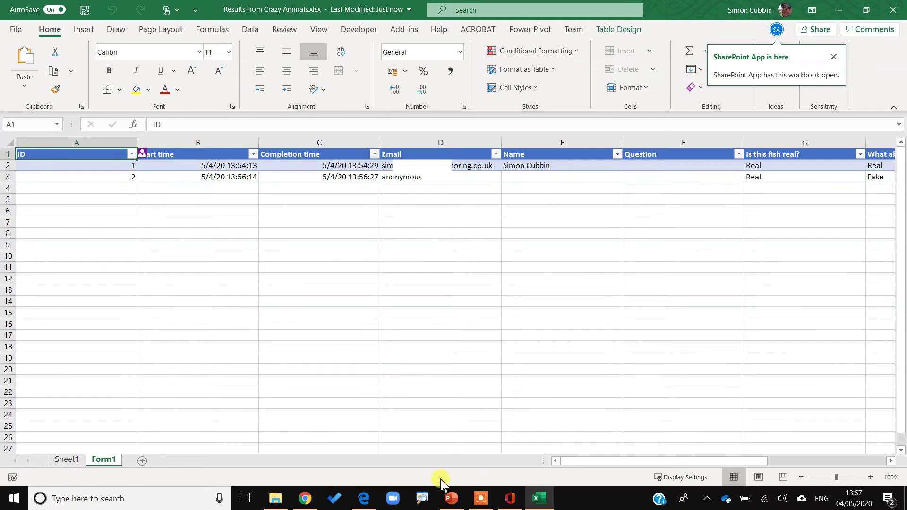
# Open a new Chrome window and load the copied response link of the More Crazy Animals quiz.
pyautogui.rightClick(305, 499)
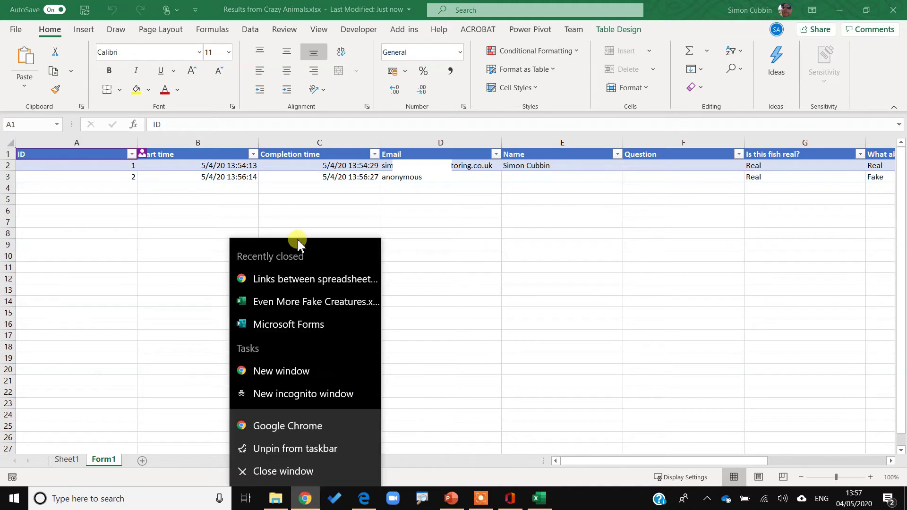
pyautogui.click(289, 371)
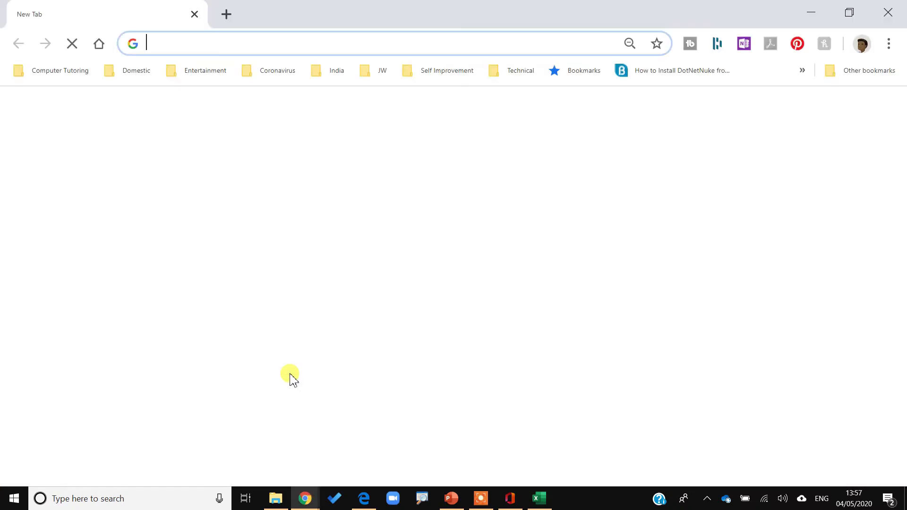
pyautogui.write('https://forms.office.com/Pages/ResponsePage.aspx?id=xDaTTNVQNE2DftEe_x-JlU6hpMJXtBdAnxt1J1A6oEVURTg0TUxXM004STgySDVXMUZRU0JaQkJISi4u')
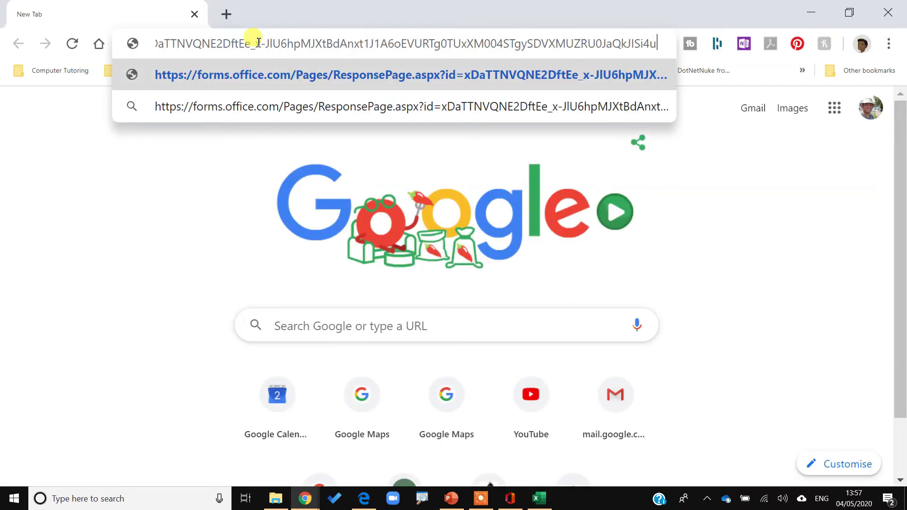
pyautogui.press('Return')
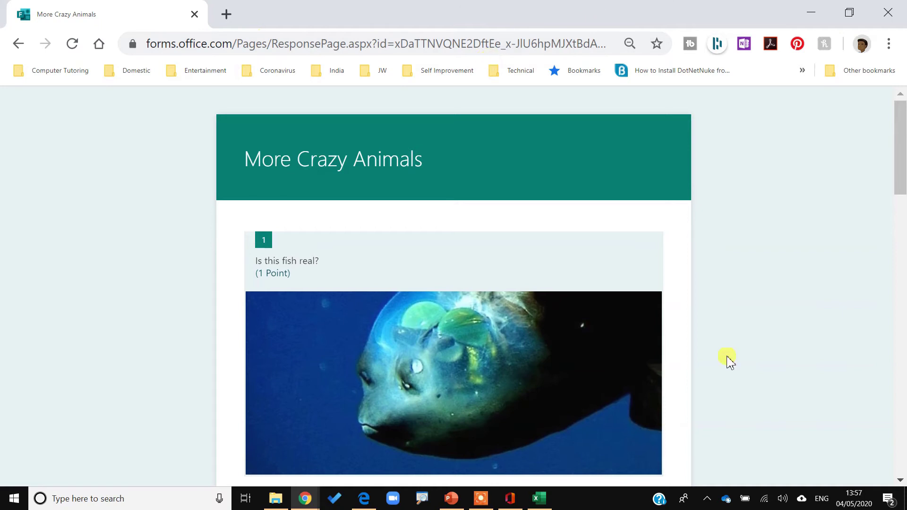
# Answer quiz questions 1, 2 and 4 as "Fake" and questions 3 and 5 as "Real", and submit the response.
pyautogui.scroll(-5, 667, 289)
pyautogui.click(249, 264)
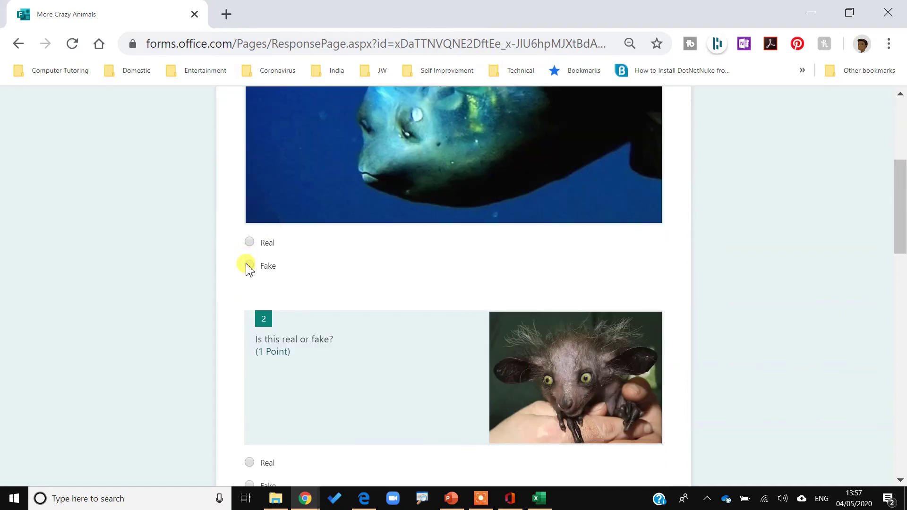
pyautogui.scroll(-3, 374, 281)
pyautogui.click(249, 318)
pyautogui.scroll(-5, 380, 314)
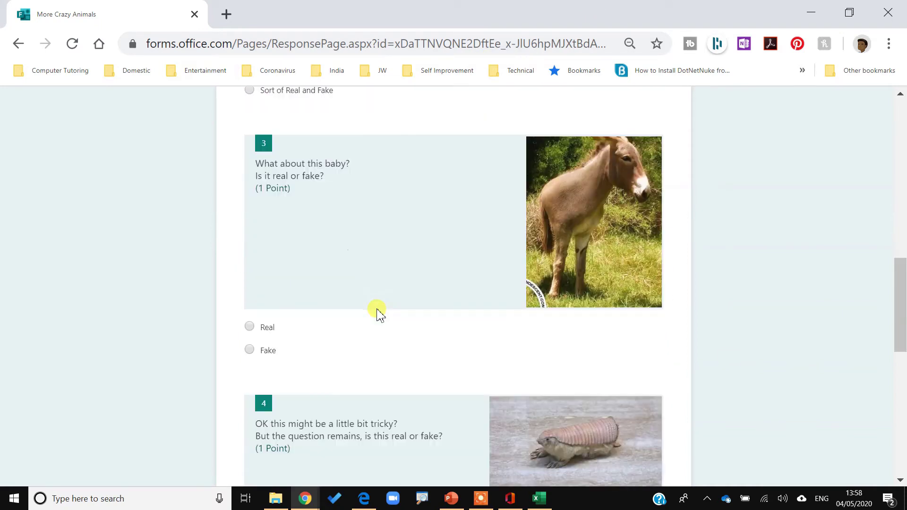
pyautogui.click(278, 327)
pyautogui.scroll(-5, 473, 293)
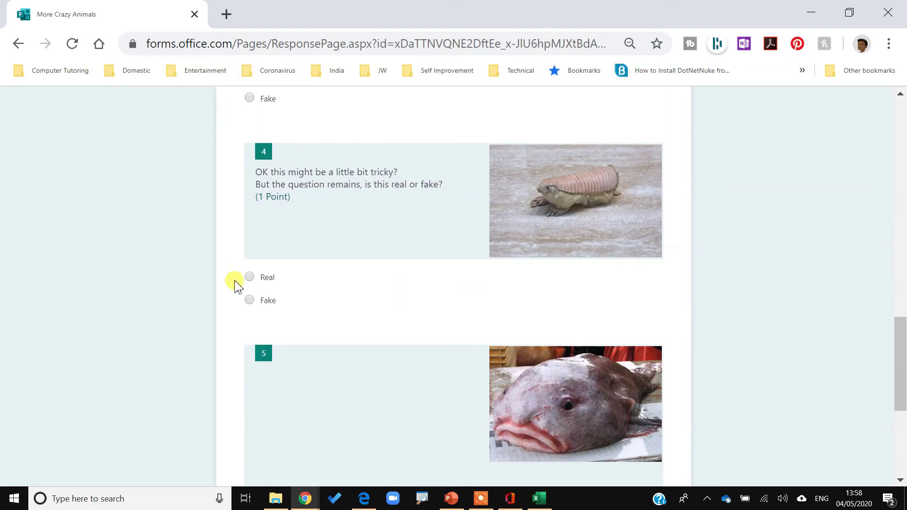
pyautogui.click(249, 299)
pyautogui.scroll(-5, 326, 300)
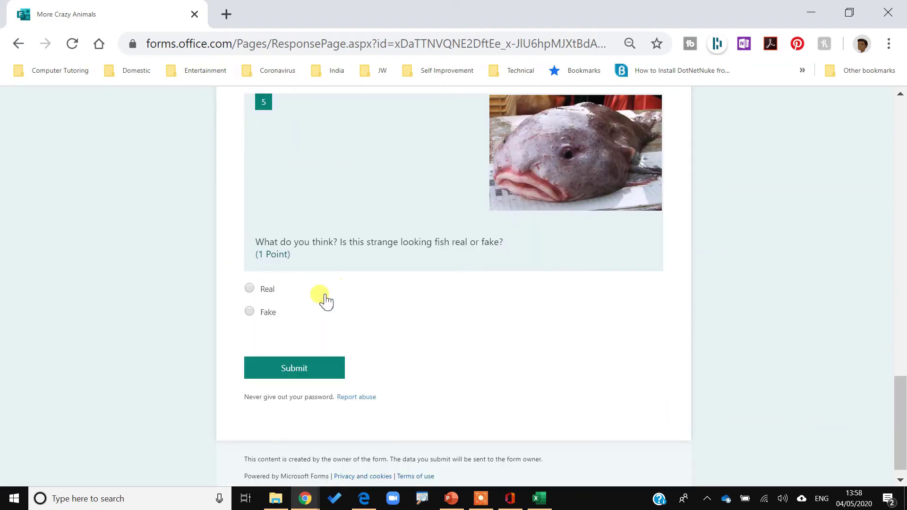
pyautogui.click(250, 288)
pyautogui.click(327, 369)
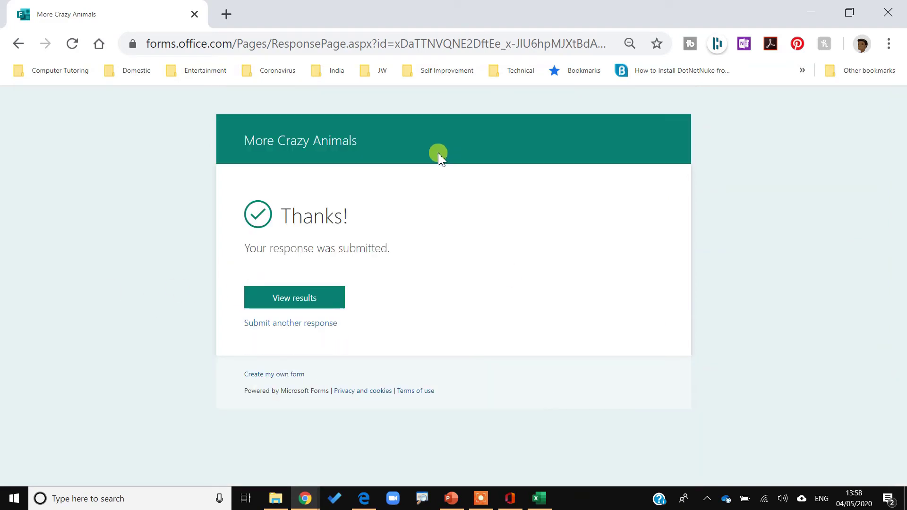
# Switch back to the Results from Crazy Animals workbook in desktop Excel to check the response rows on Form1.
pyautogui.click(538, 498)
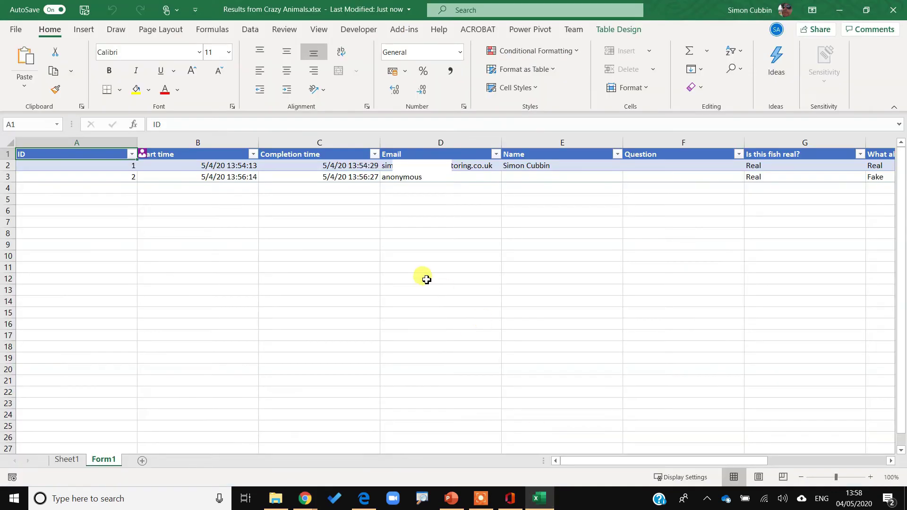